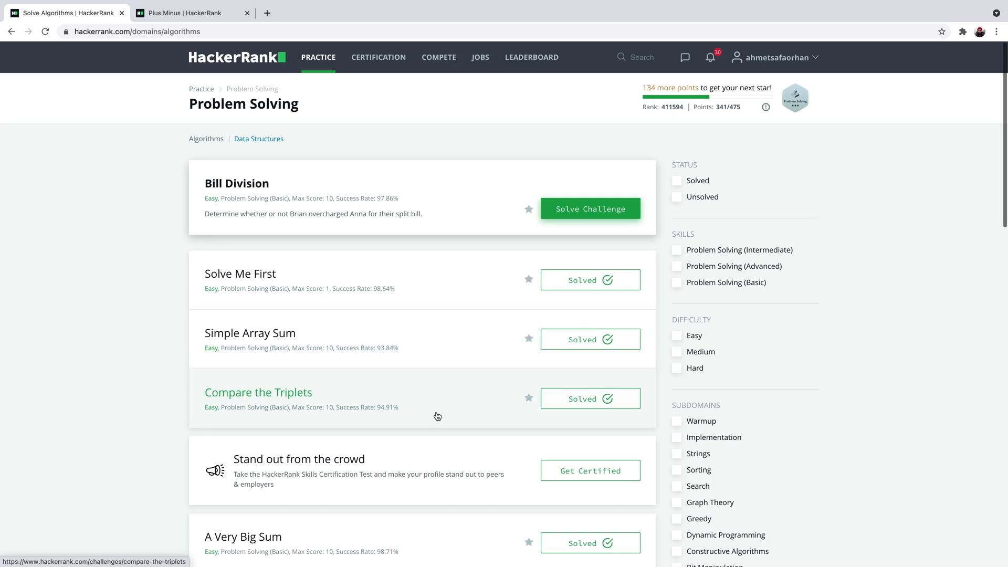
scroll(455, 423, down, 2)
scroll(456, 422, down, 1)
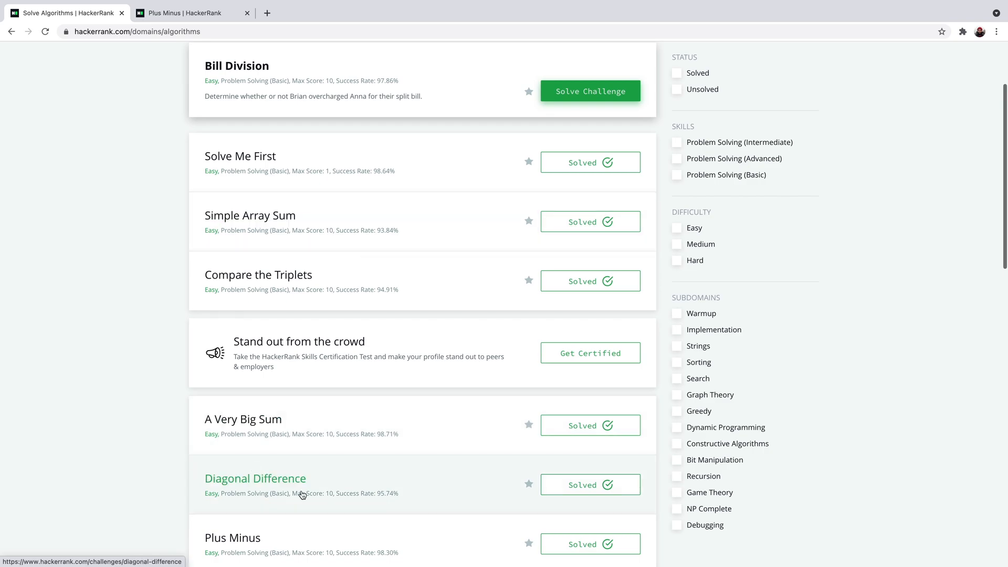
scroll(337, 498, down, 3)
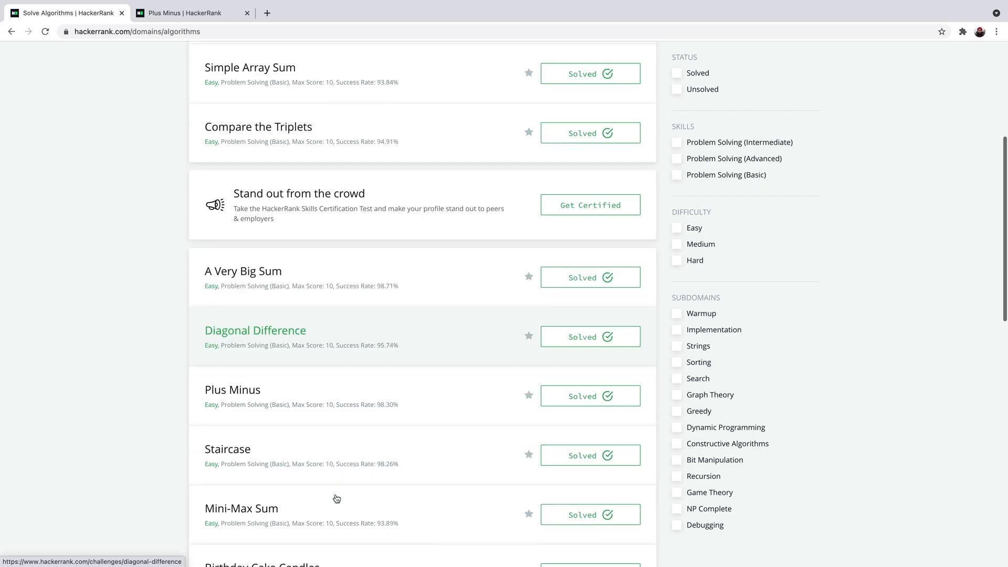
scroll(337, 499, down, 2)
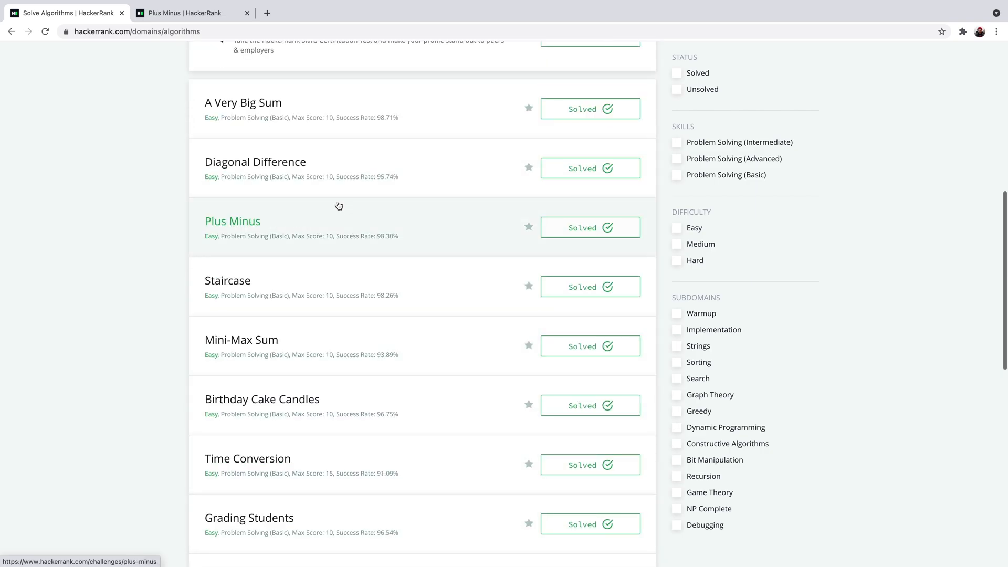
key(ctrl+Tab)
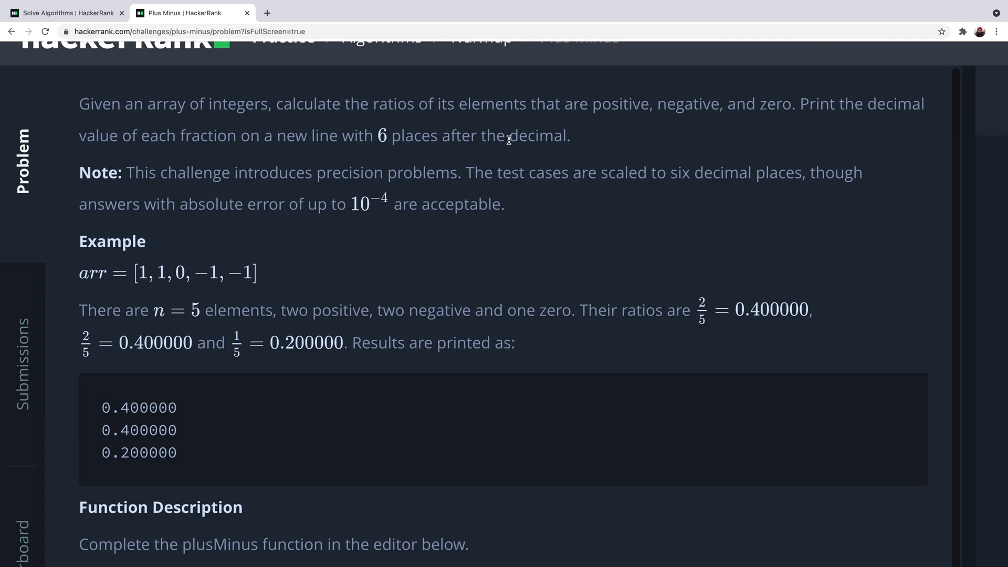
key(alt+Tab)
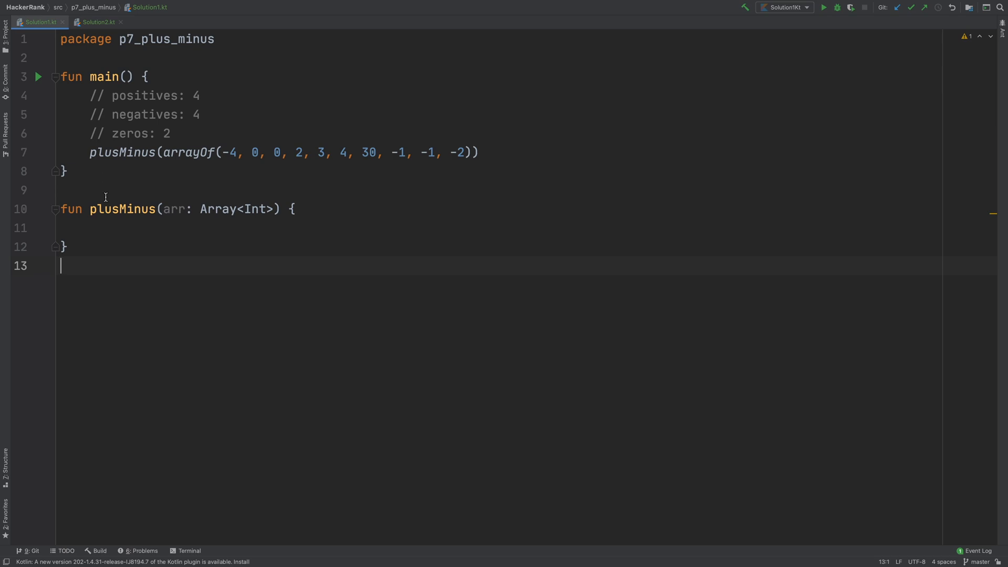
- Place the caret inside the empty plusMinus body and begin a 'var' declaration
click(116, 228)
click(142, 227)
- Write var positives = 0, var negatives = 0 and var zeros = 0 on separate indented lines
key(Tab)
text(var)
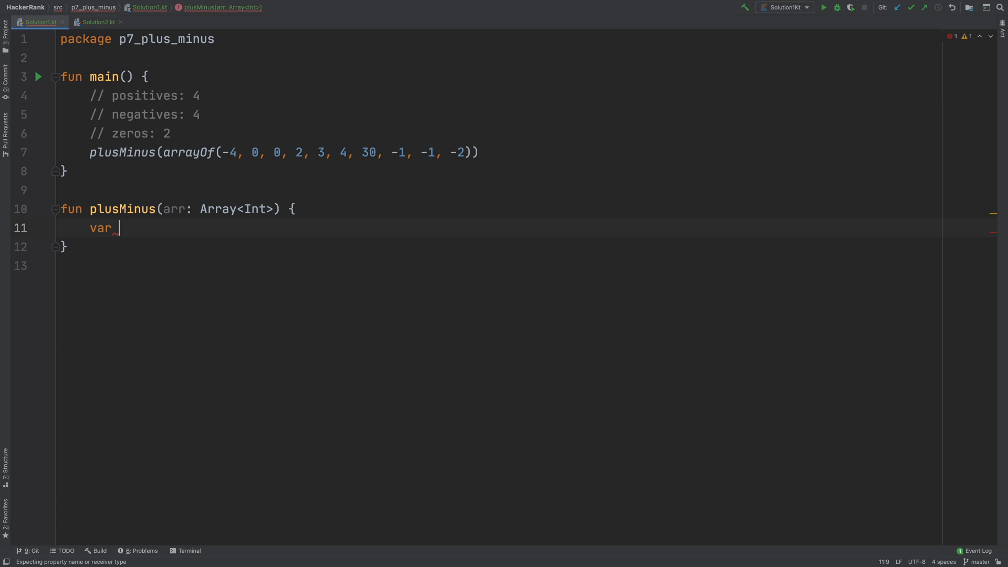
text(positives )
text(= 0)
key(Return)
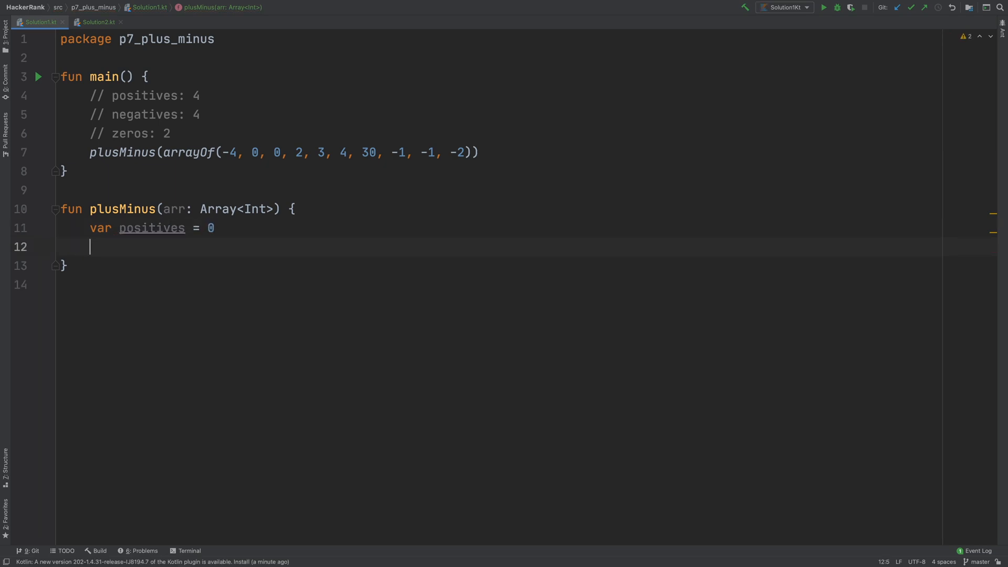
text(var )
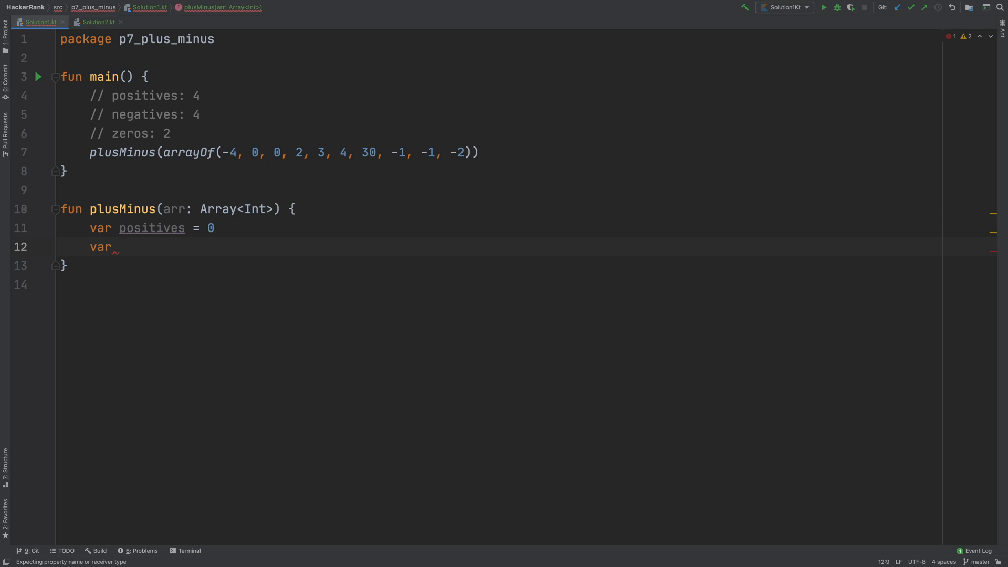
text(neegat)
key(BackSpace)
key(BackSpace)
key(BackSpace)
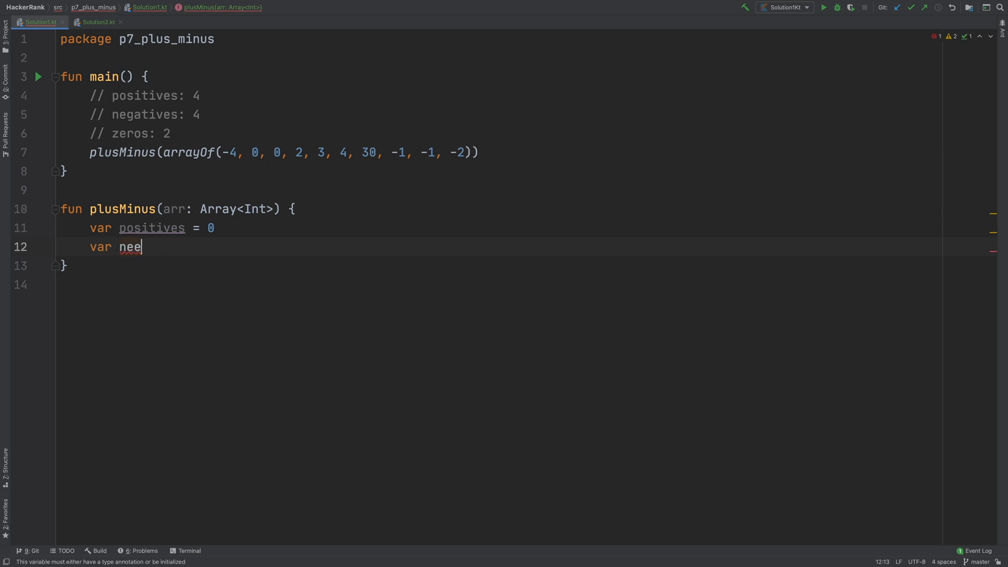
text(gatives )
text(= 0)
key(Return)
text(var )
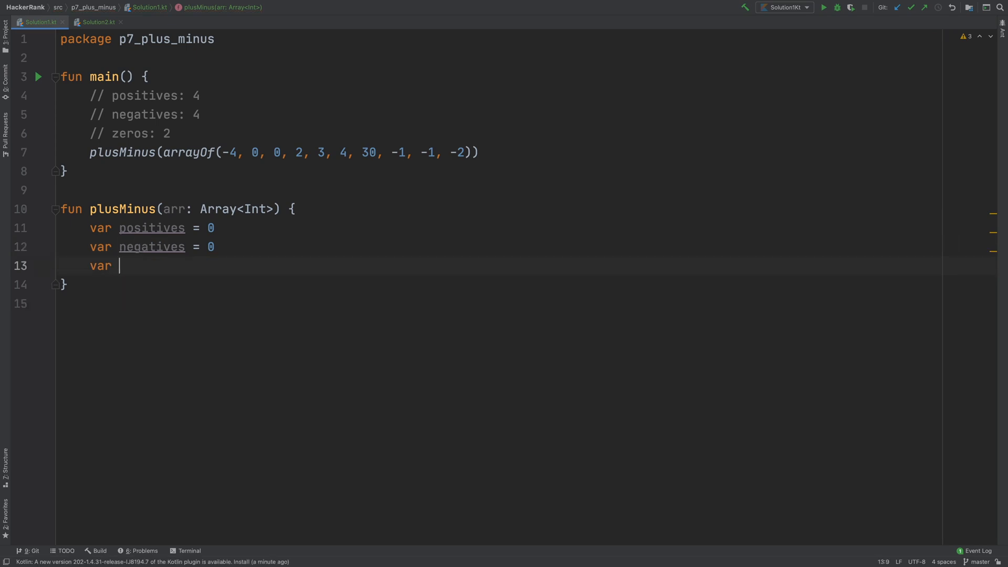
text(zeros = 0)
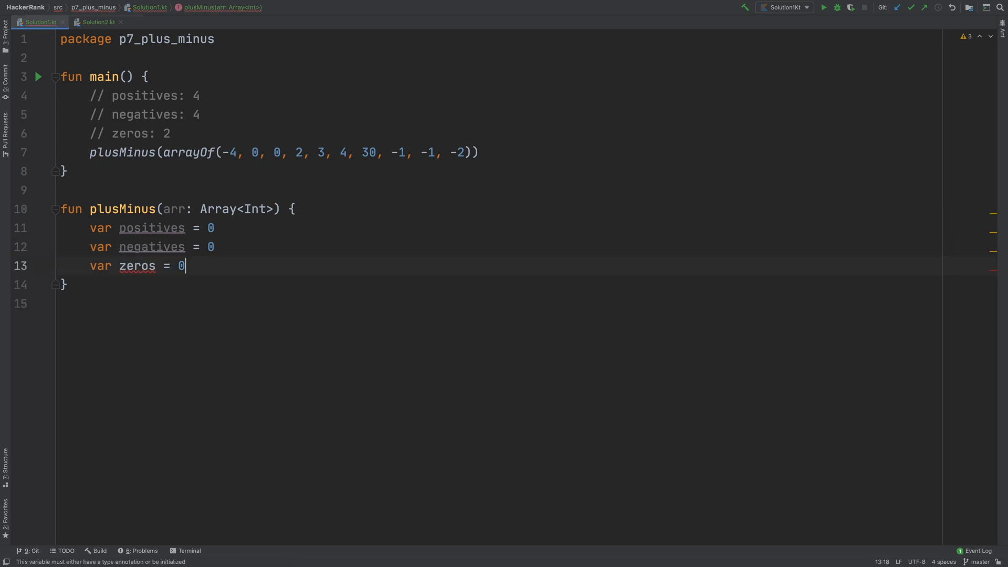
key(Return)
key(Return)
text(for)
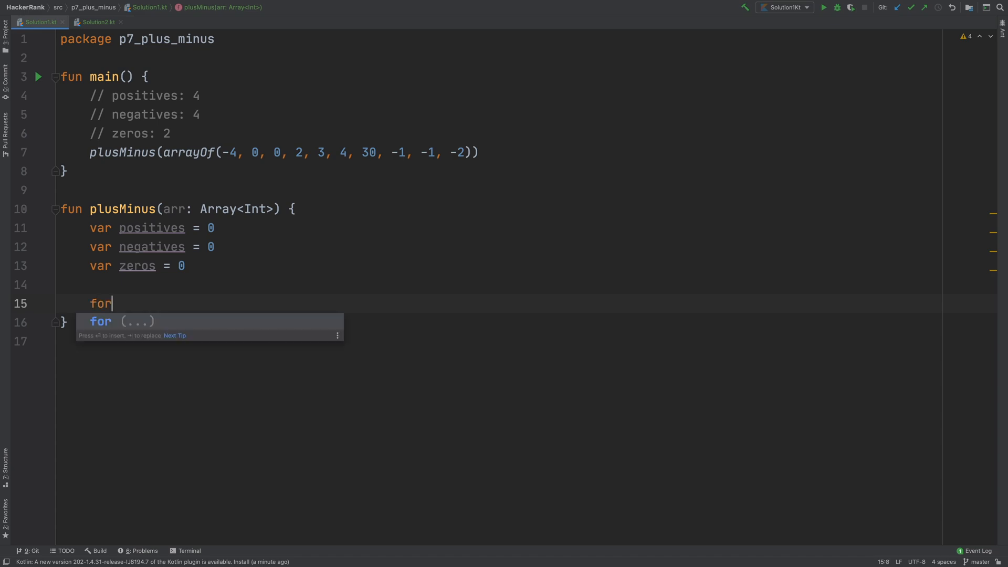
text(()
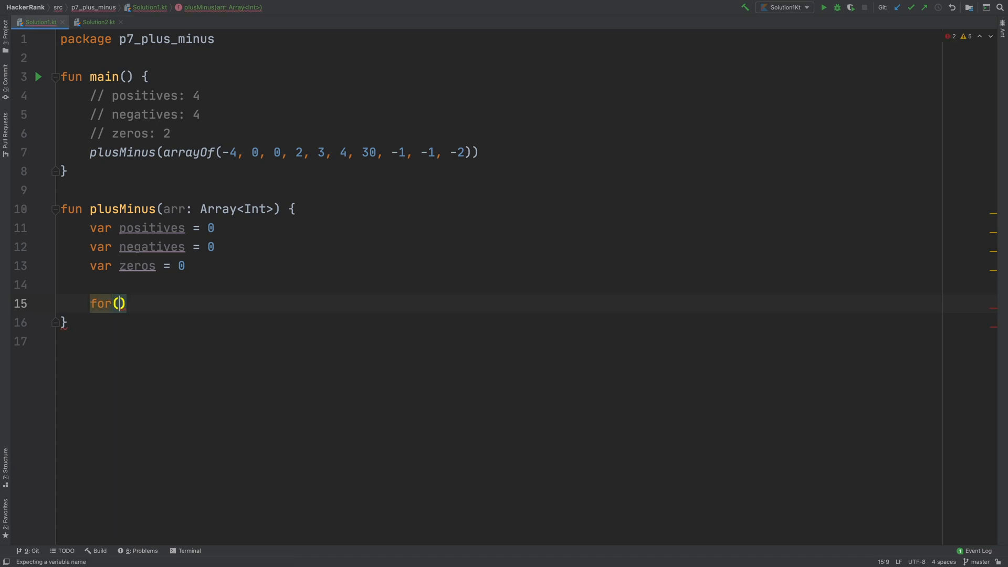
text(number in a)
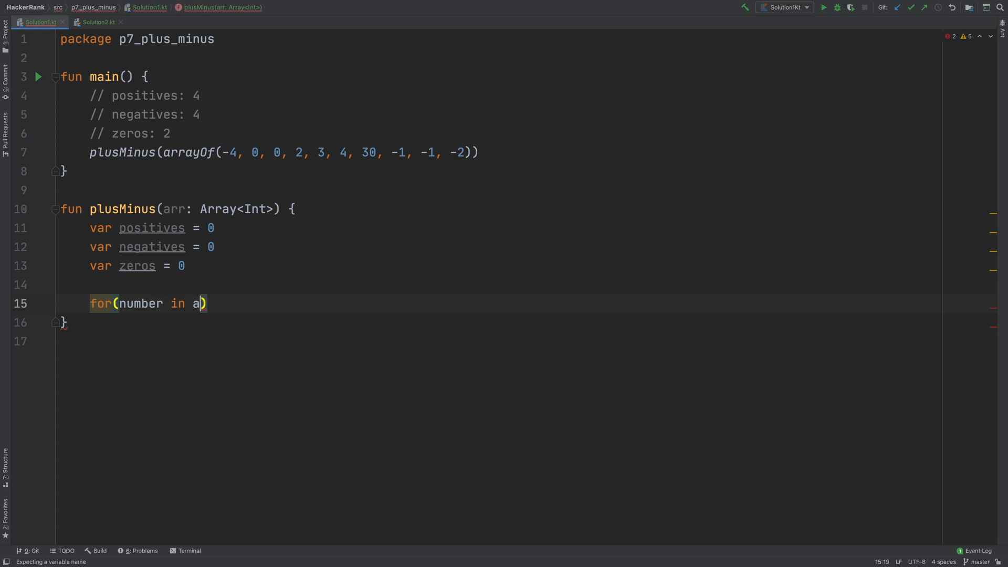
text(rr)
- Write the for loop over arr with if (number > 0) positives += 1
key(End)
text({)
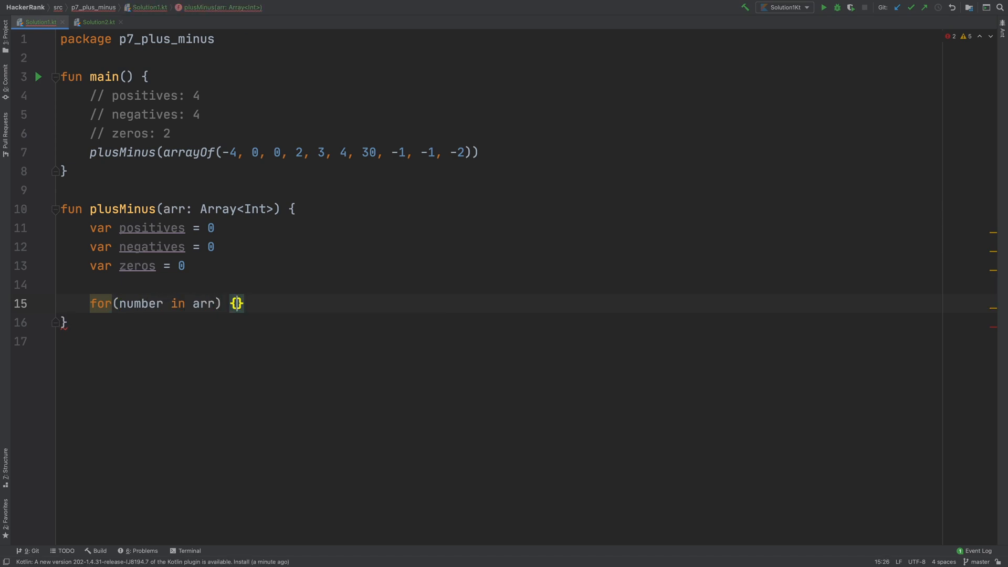
key(Return)
text(if()
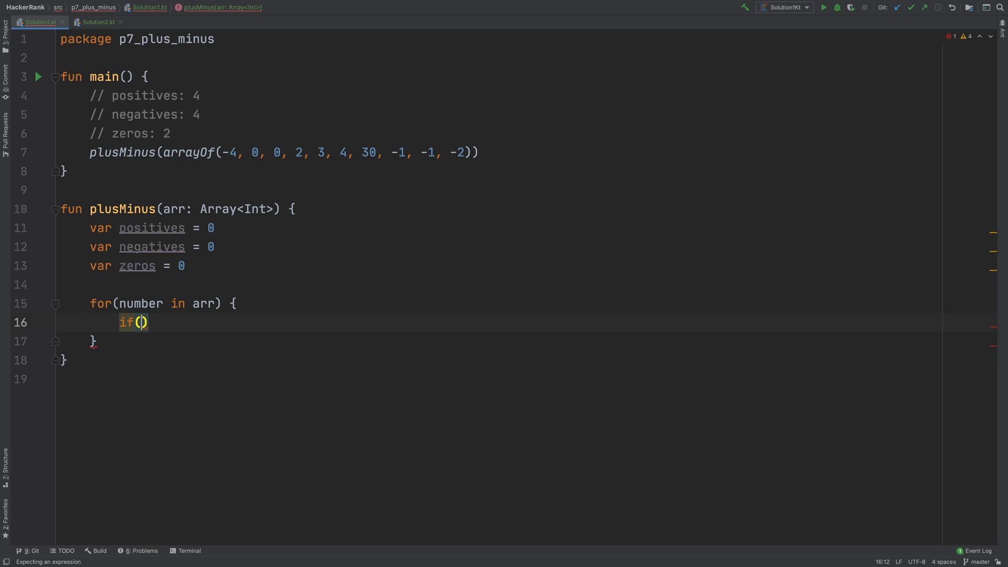
text(number )
text(> 0)
key(End)
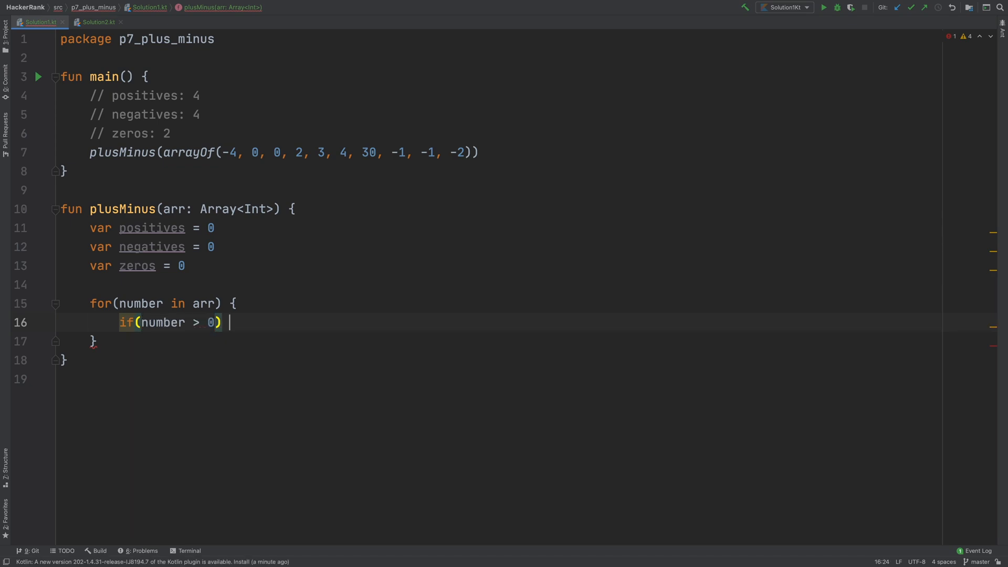
text({)
key(Return)
text(p)
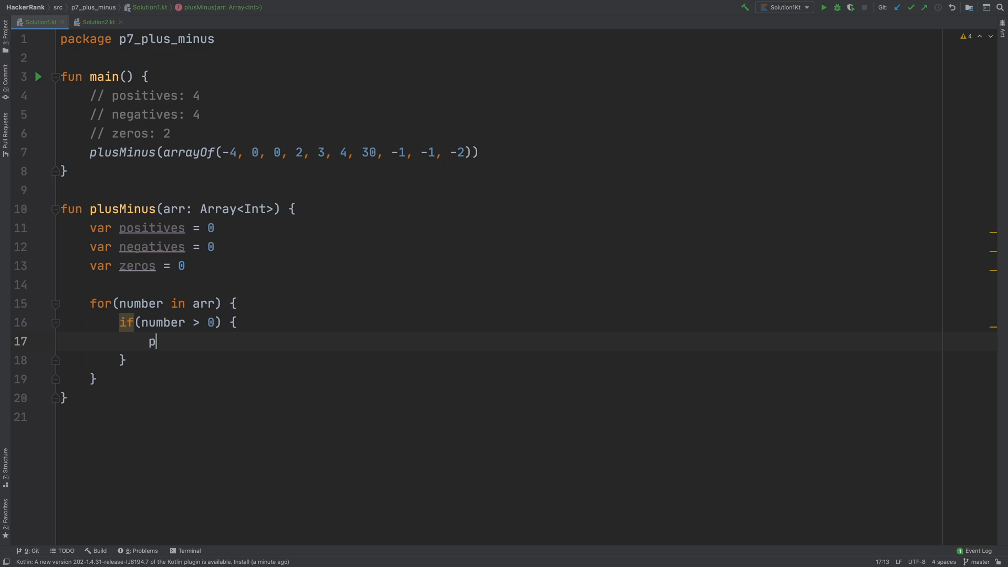
text(os)
key(Tab)
text(+=)
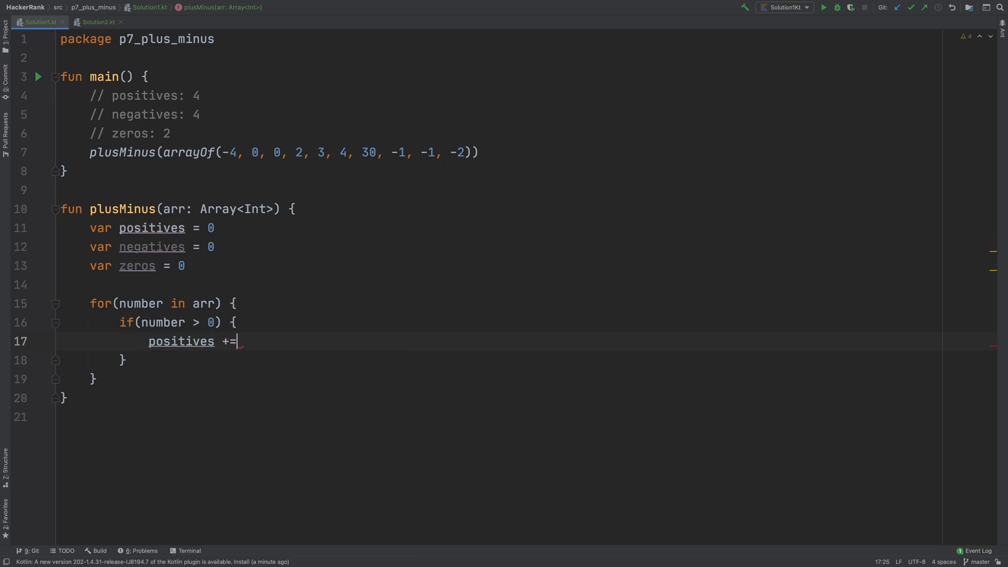
text( 1)
key(Down)
key(End)
text(n)
- Add else if (number < 0) negatives += 1 and else zeros += 1
key(BackSpace)
text(el)
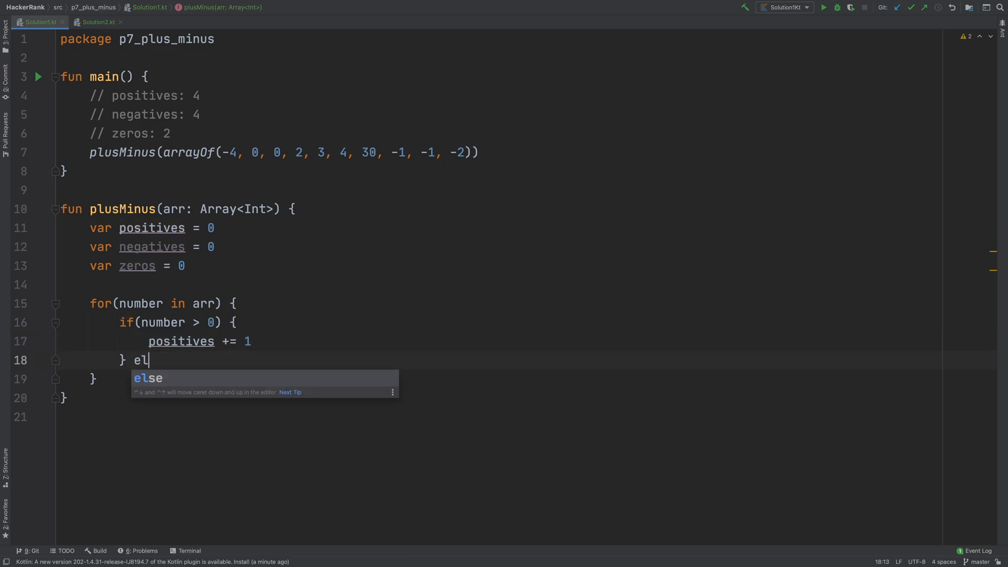
text(se if()
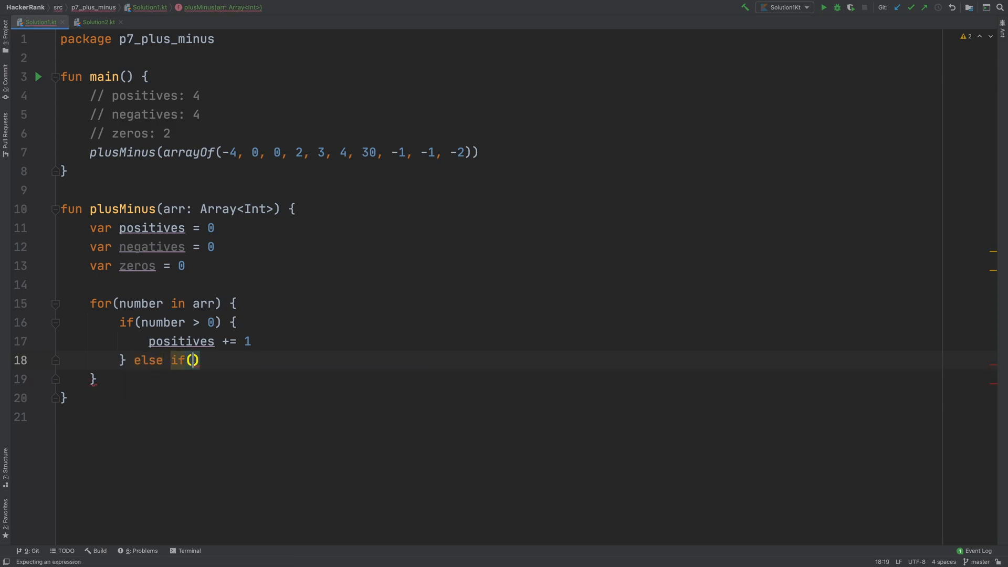
text(number <)
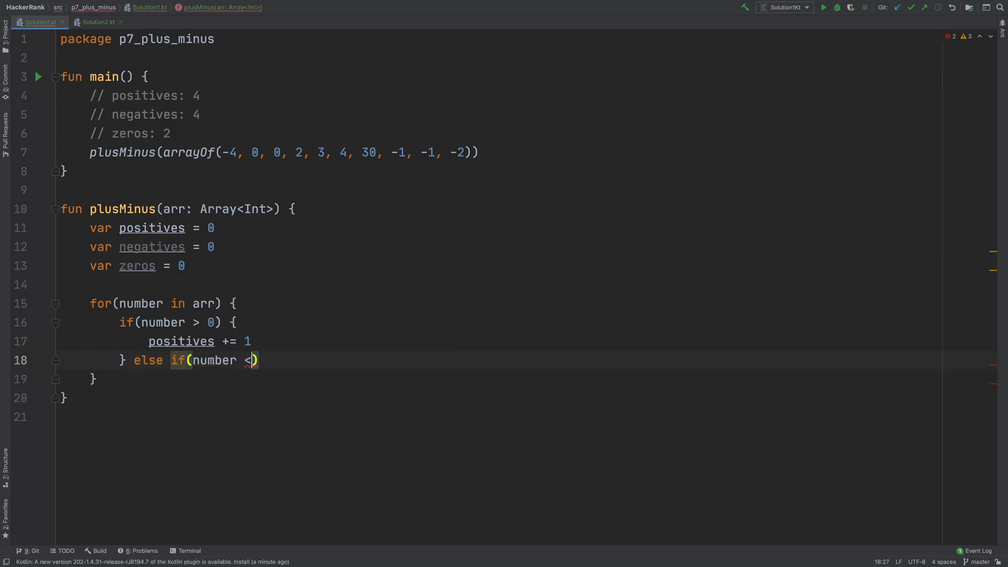
text( 0)
key(Right)
text({)
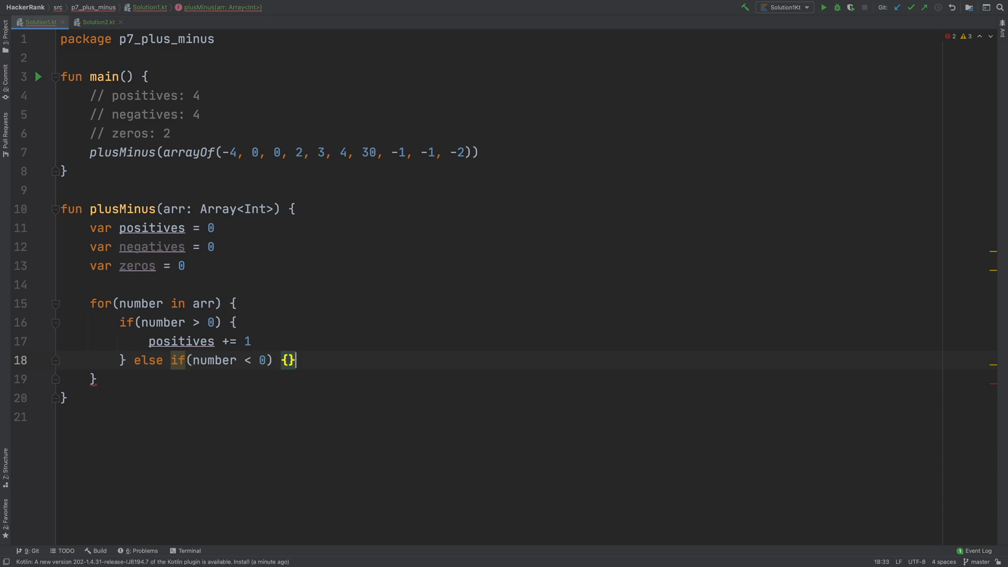
key(Return)
text(neg)
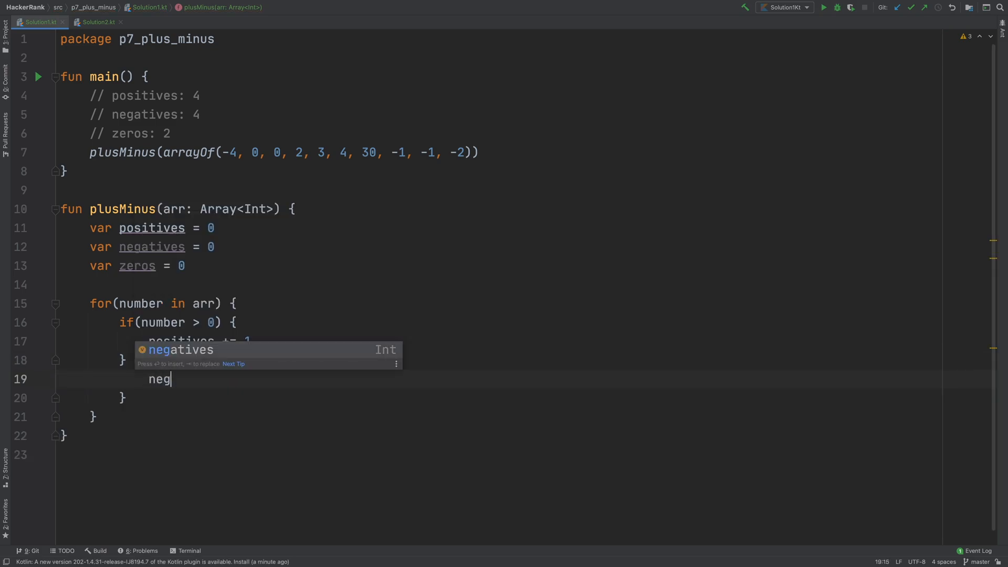
text(at)
key(Tab)
text(+= 1)
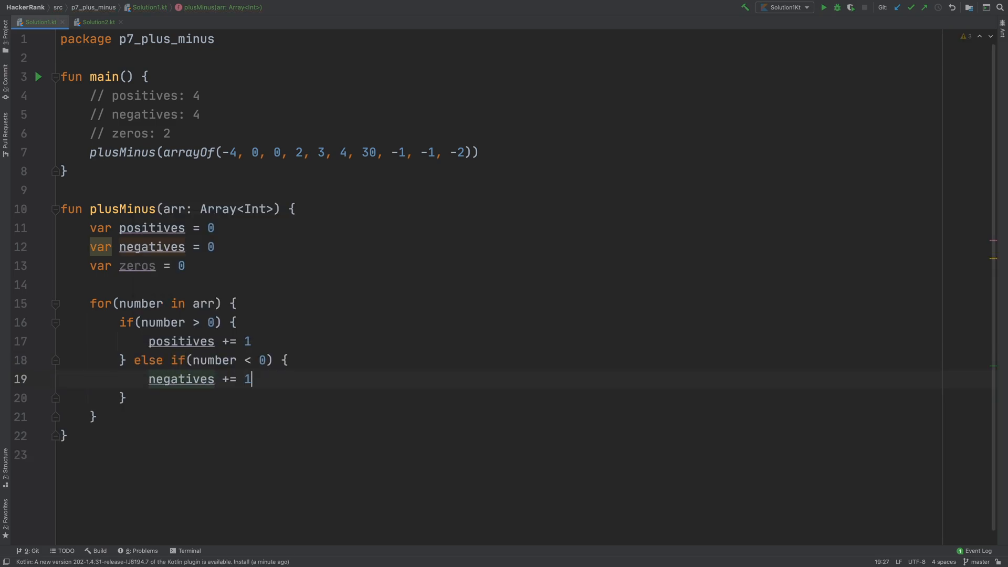
key(Down)
key(End)
text(else )
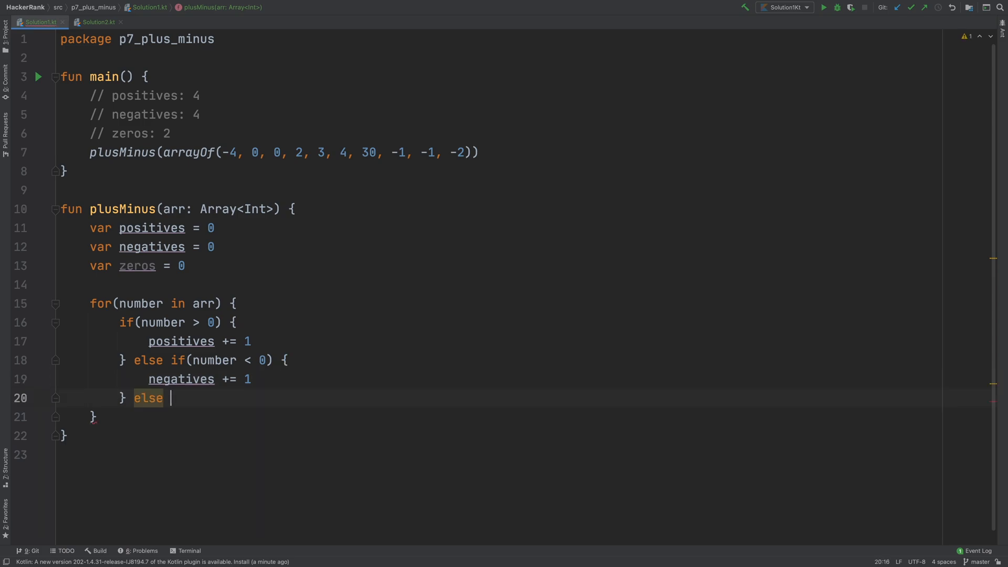
text({)
key(Return)
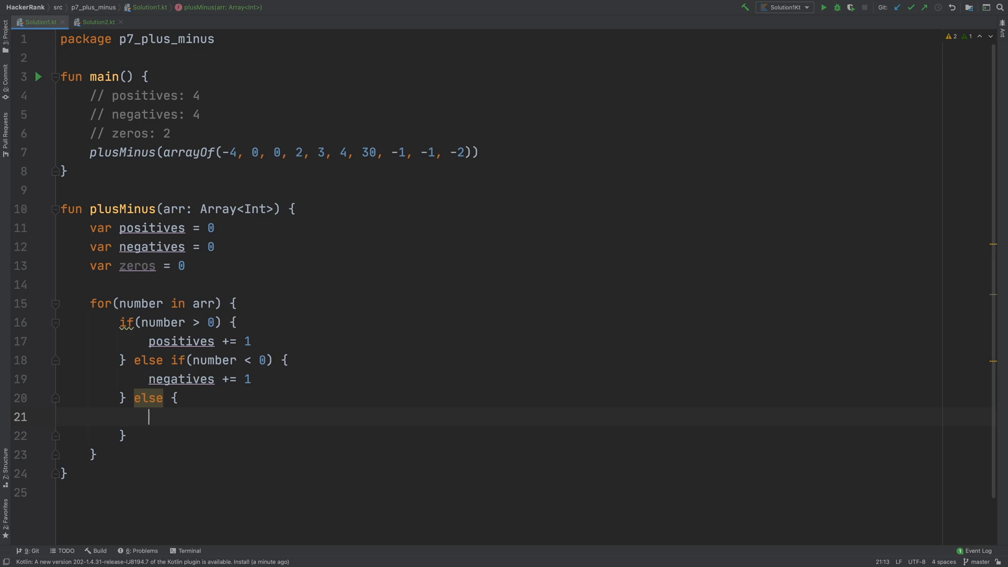
text(z)
key(Tab)
text(+= 1)
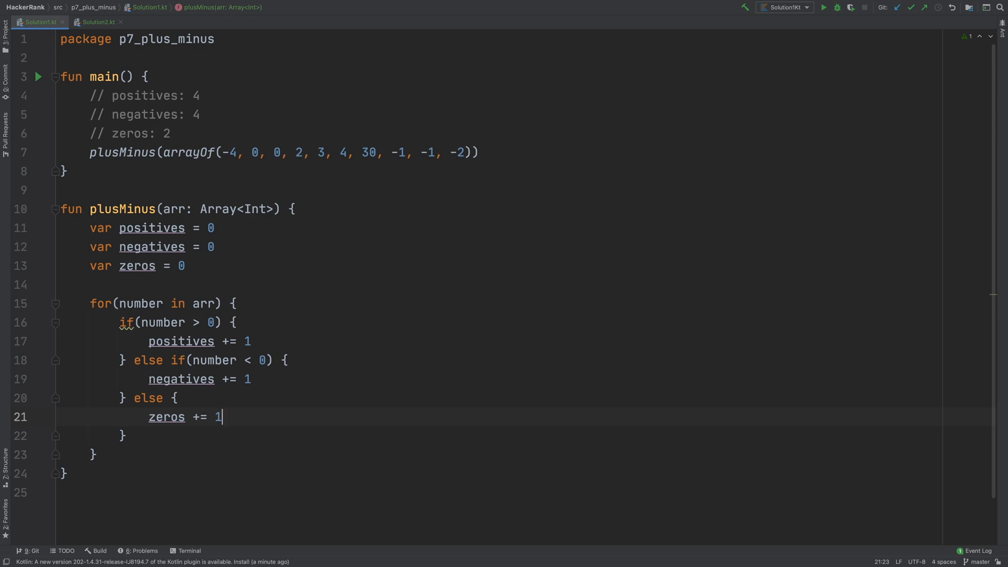
- Use Alt+Enter to replace the if chain with a when expression
click(126, 341)
click(131, 324)
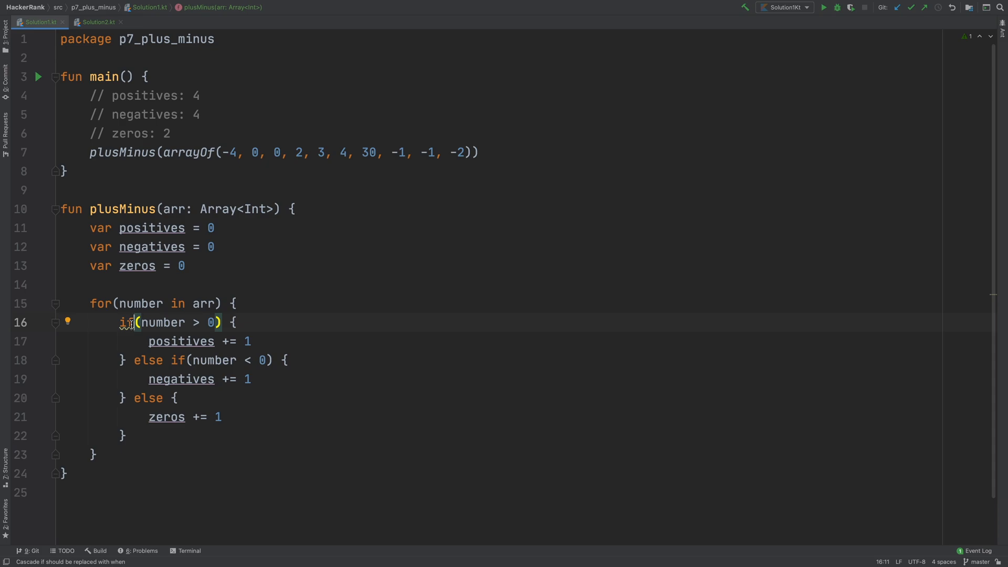
key(alt+Return)
key(Return)
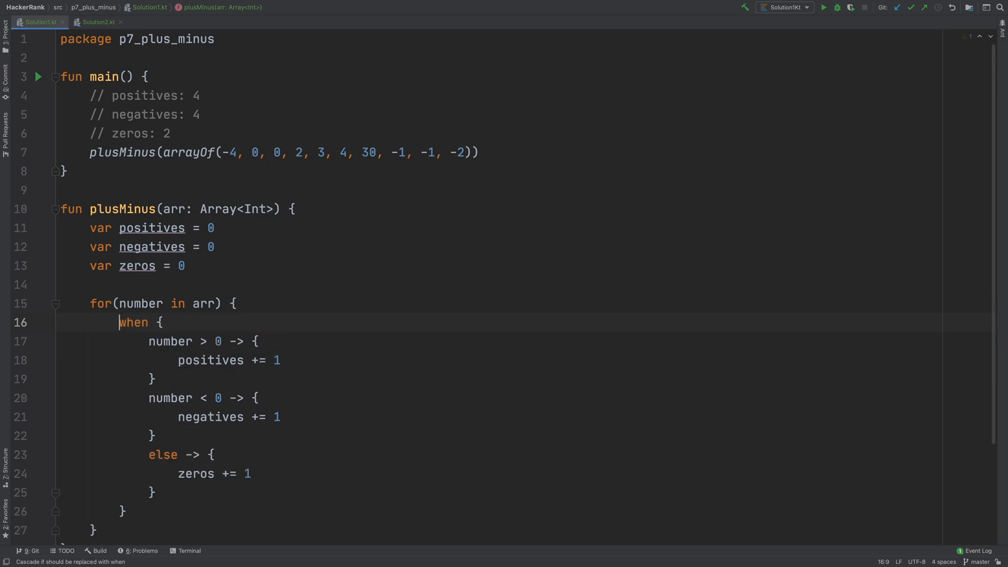
- Remove braces from the positives, negatives and else when entries, making single-line branches
click(259, 341)
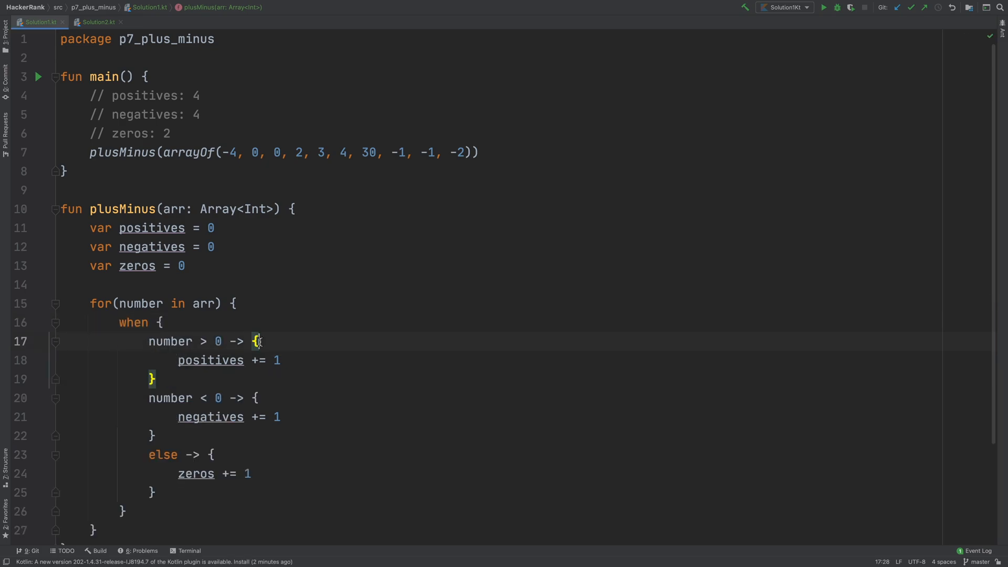
key(alt+Return)
key(Return)
key(Down)
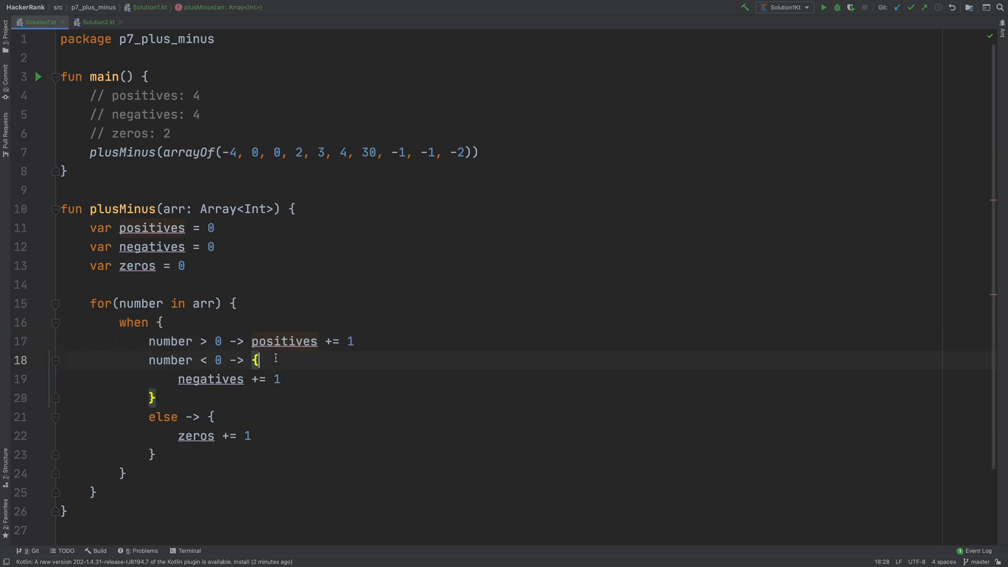
key(alt+Return)
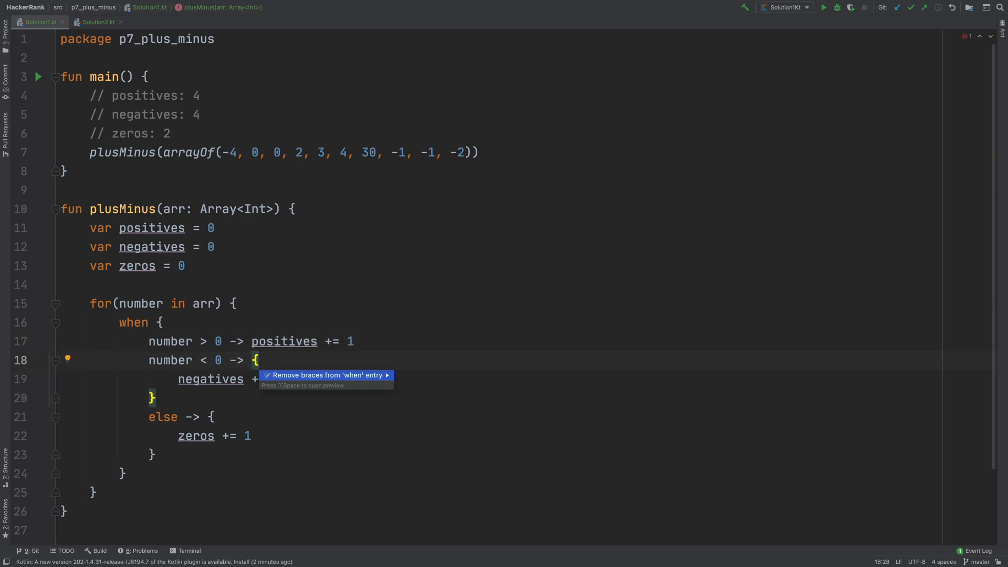
key(Return)
click(213, 378)
key(alt+Return)
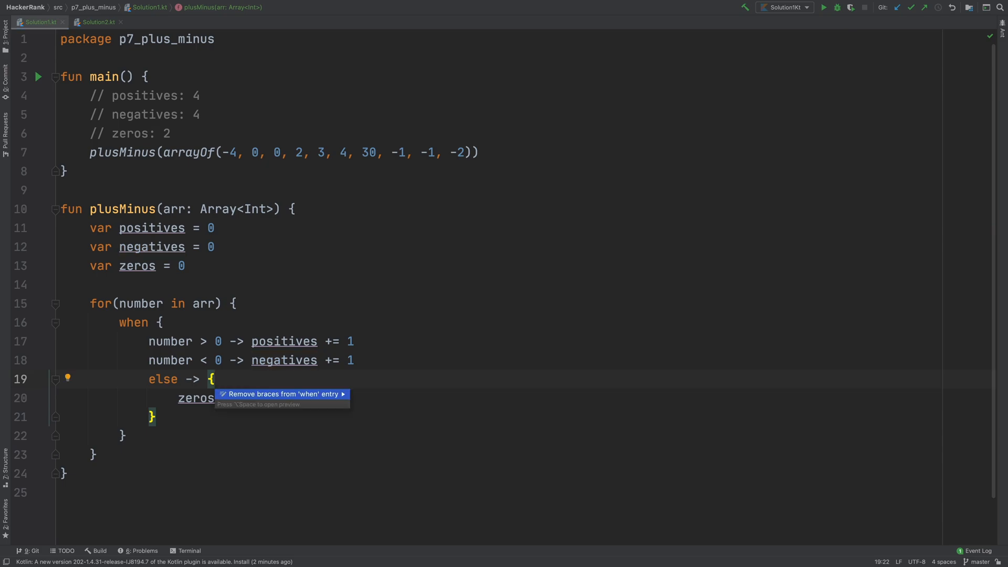
key(Return)
- Review the for loop block and add blank lines after its closing brace
click(122, 398)
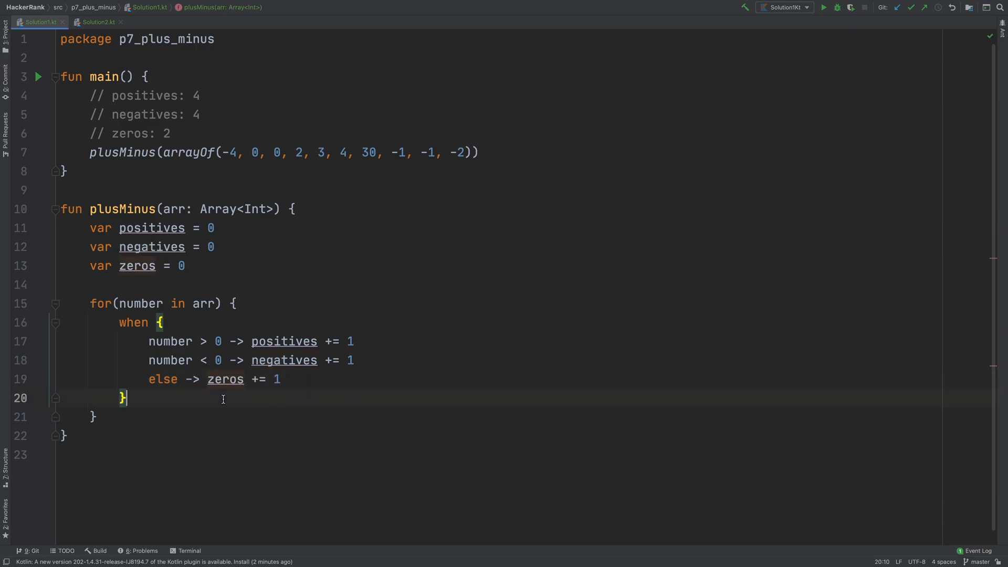
click(95, 416)
mouse_move(99, 417)
mouse_down()
mouse_move(83, 303)
mouse_move(59, 306)
mouse_up()
click(98, 417)
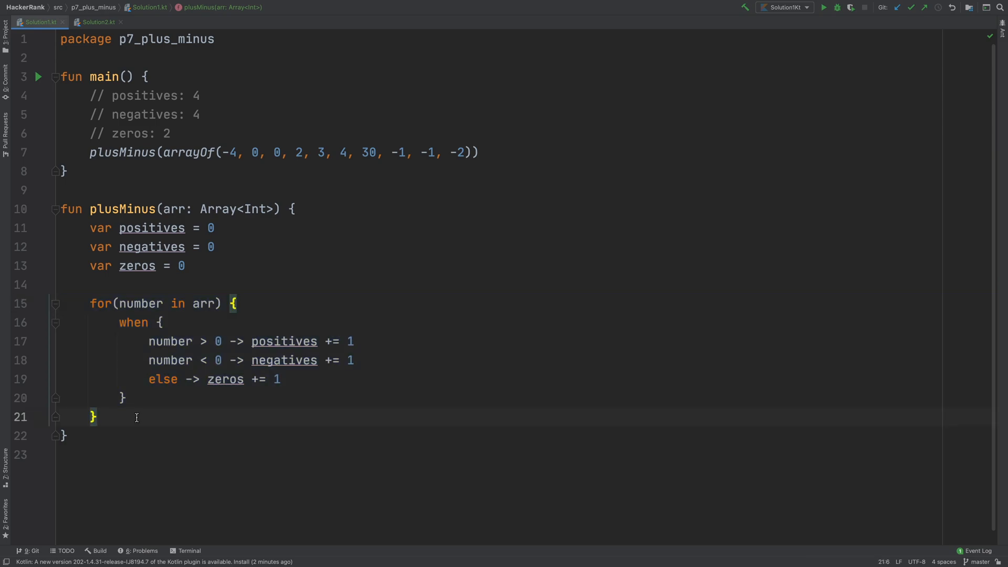
key(Return)
key(Return)
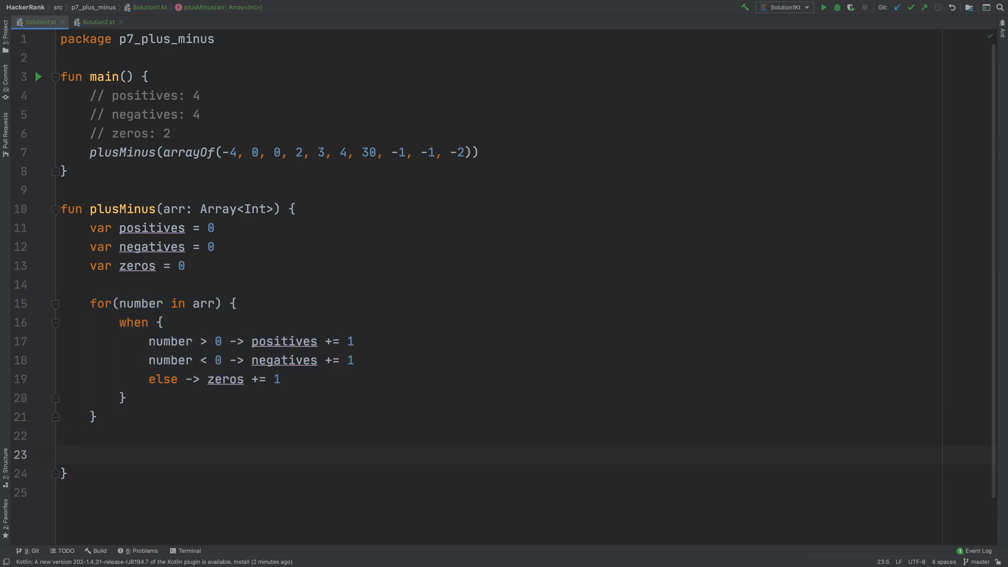
text(pri)
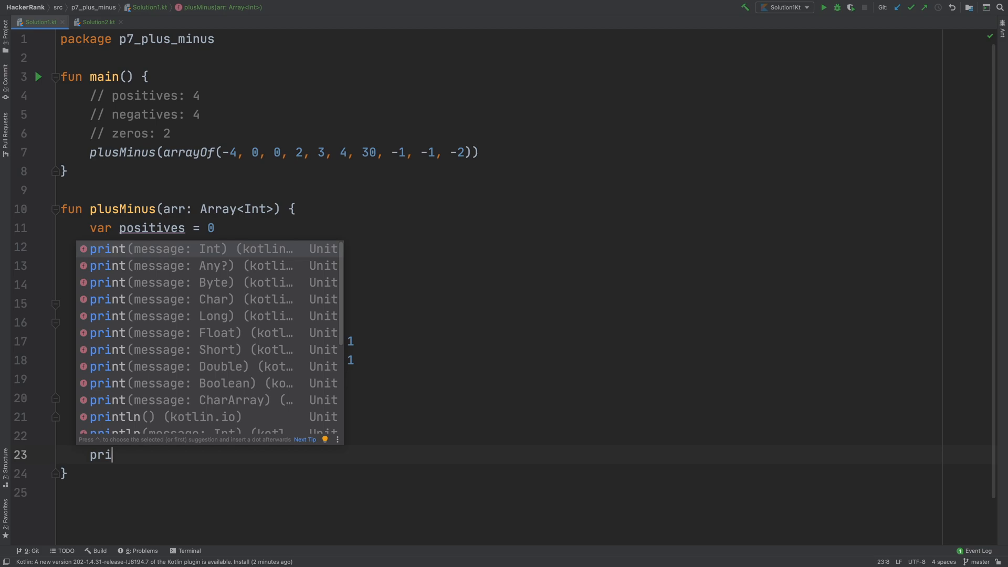
- Write print(positives / arr.size.toDouble()) below the loop using completion
key(Escape)
text(nt()
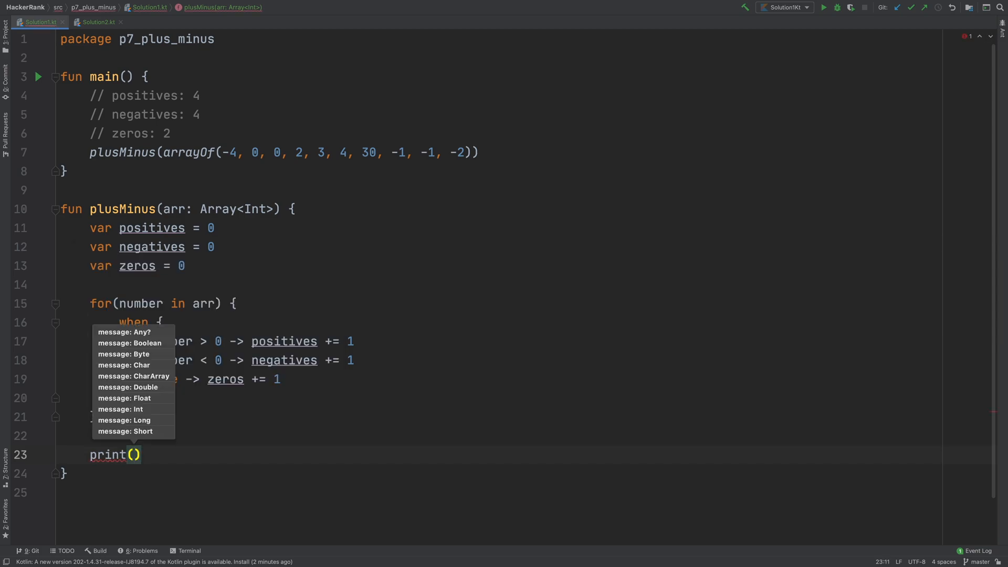
text(pos)
key(Tab)
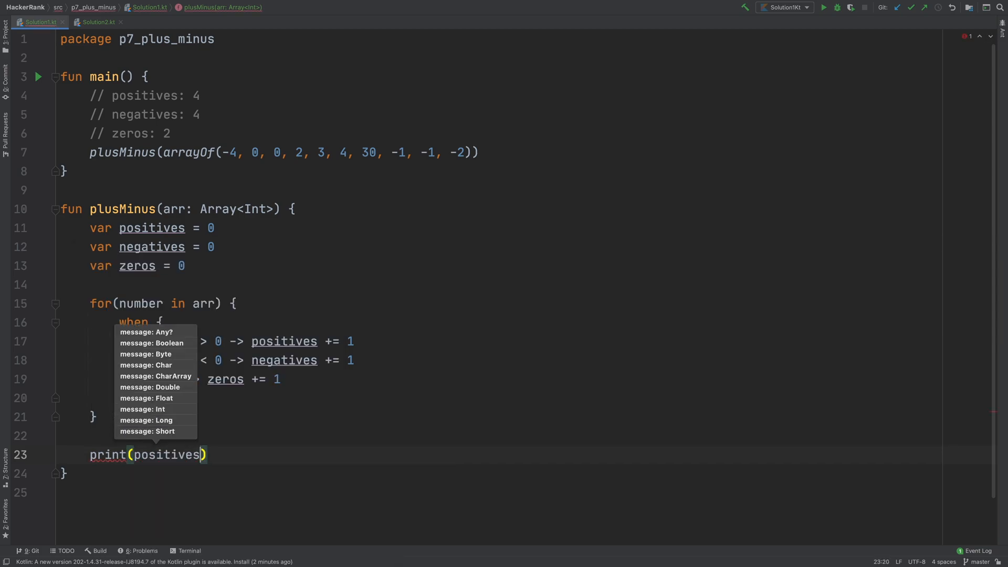
text(/ a)
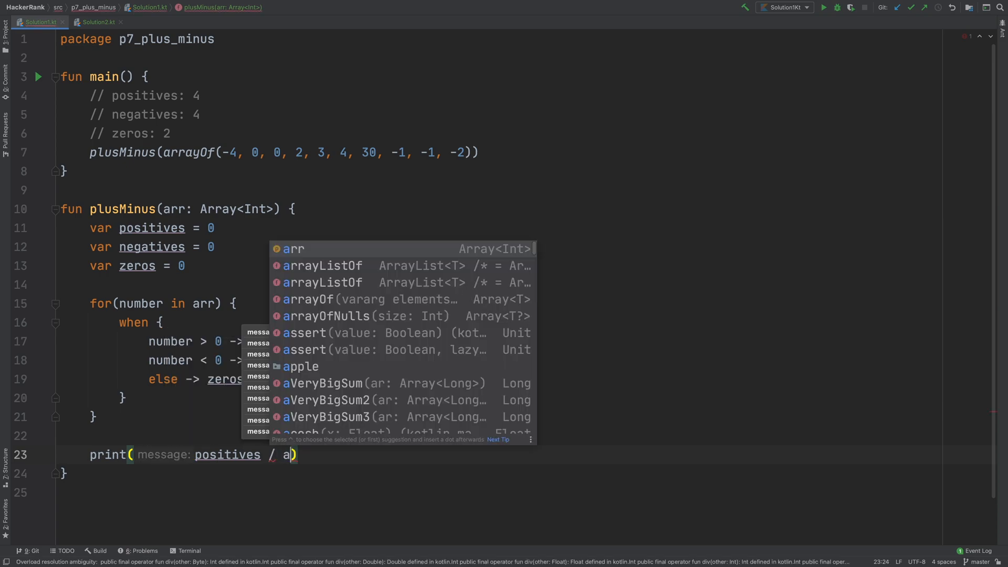
text(rr.si)
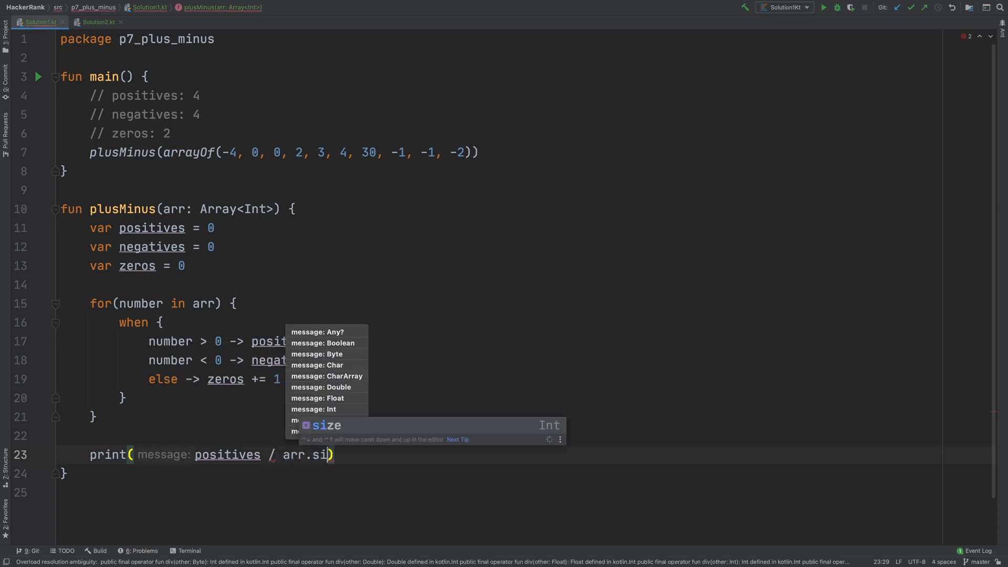
key(Tab)
text(.to)
key(Escape)
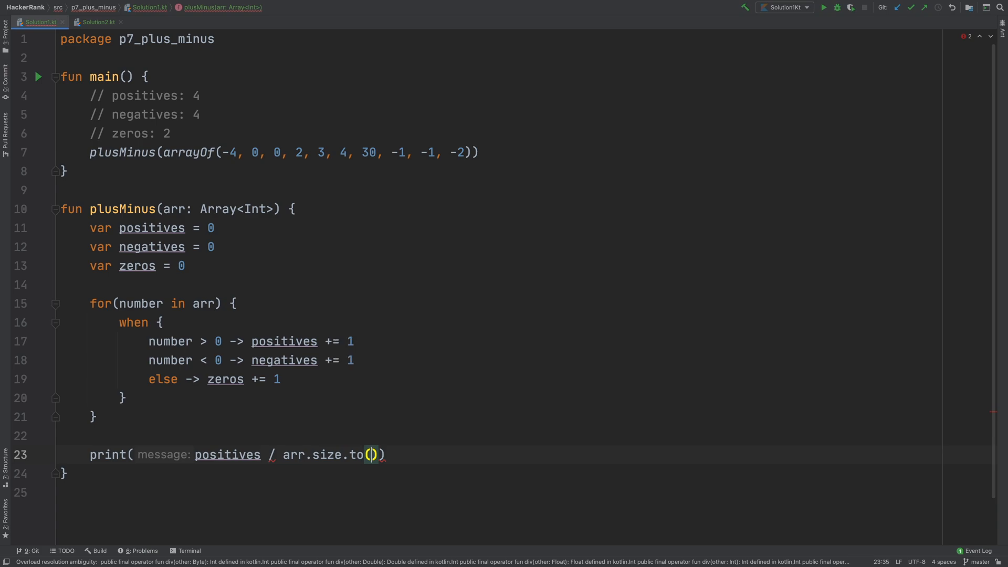
text(Do)
key(Tab)
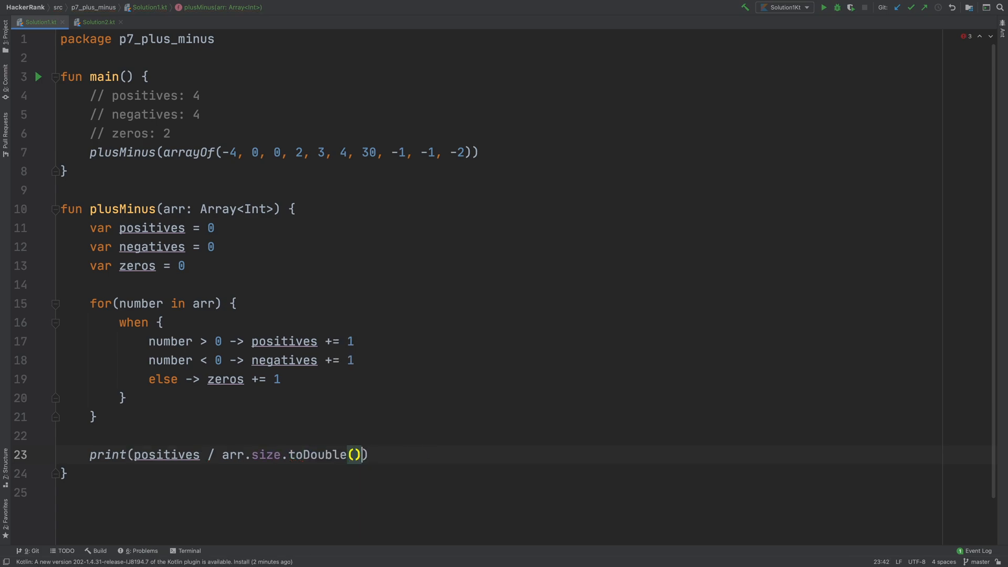
- Change print to println and review the arr.size.toDouble() divisor
click(118, 454)
key(Right)
text(ln)
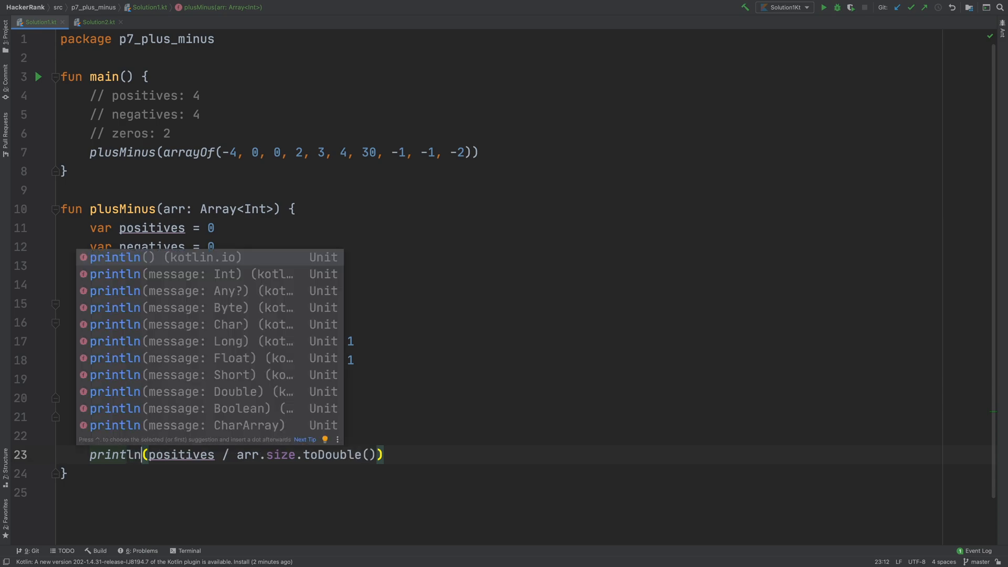
key(Escape)
click(234, 455)
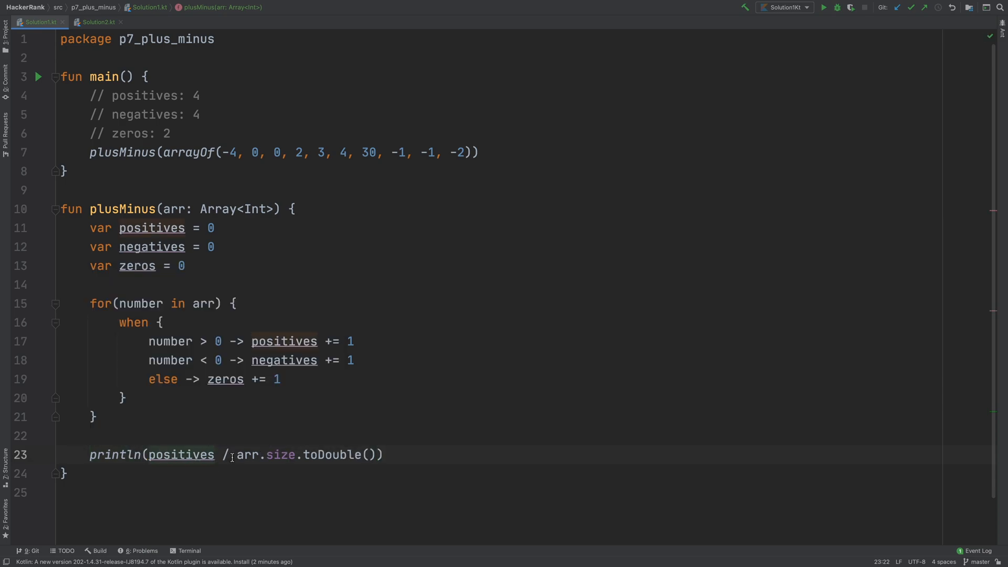
drag(236, 454, 378, 455)
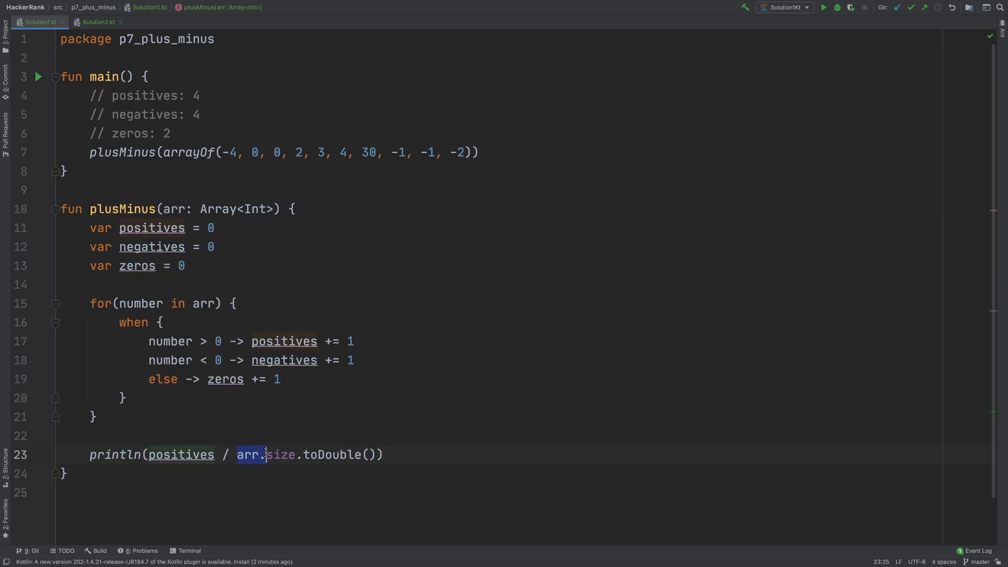
click(165, 455)
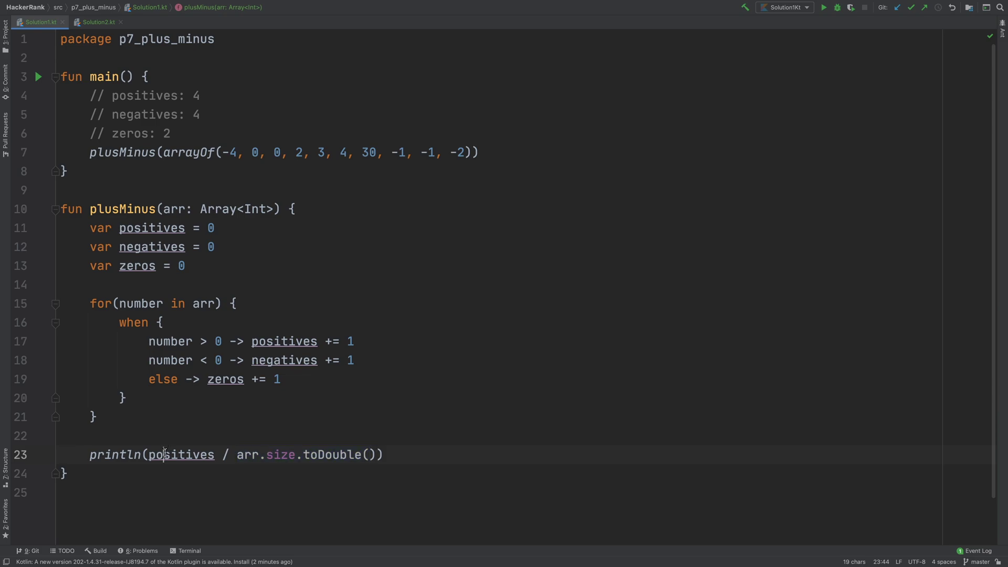
click(238, 455)
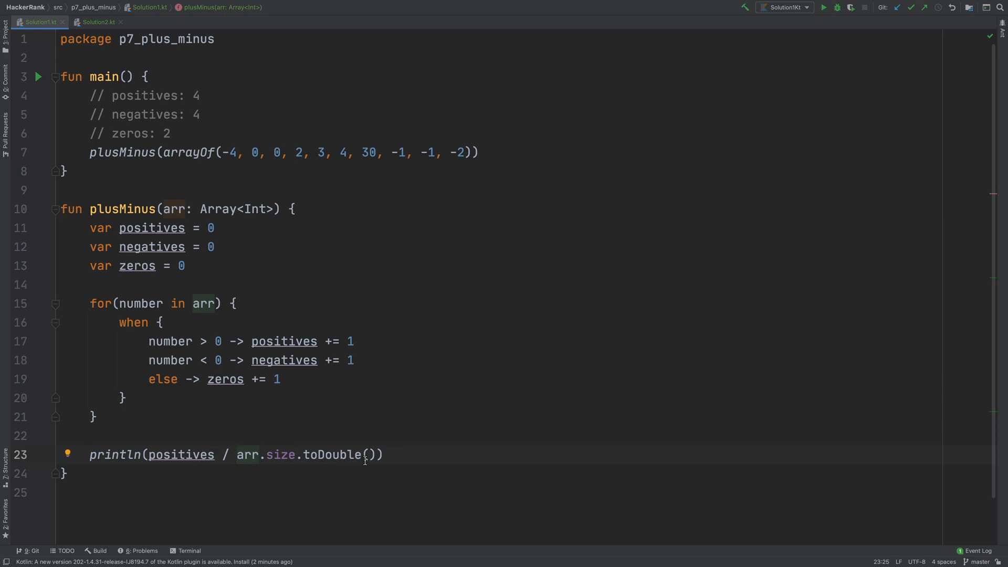
click(384, 454)
- Duplicate the println twice and make the copies print negatives and zeros ratios
key(ctrl+d)
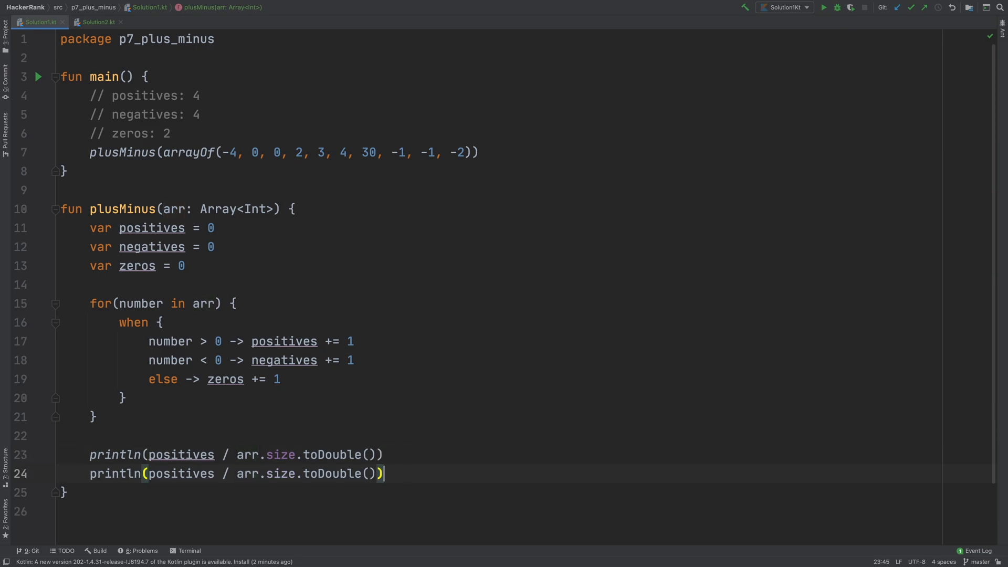
key(ctrl+d)
double_click(190, 473)
text(neg)
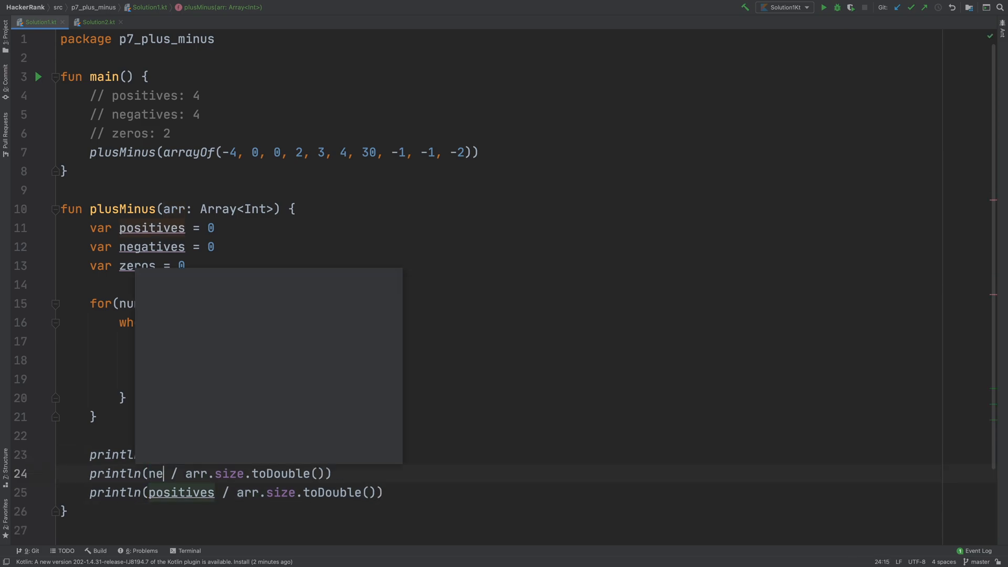
key(Tab)
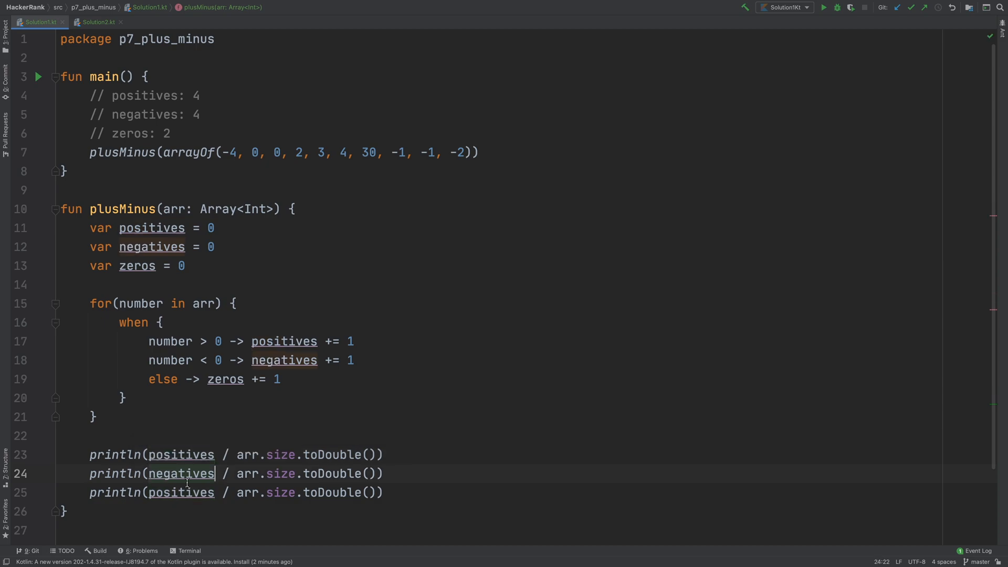
double_click(181, 493)
text(zer)
key(Tab)
- Bring up the run options from the gutter arrow beside main
click(201, 379)
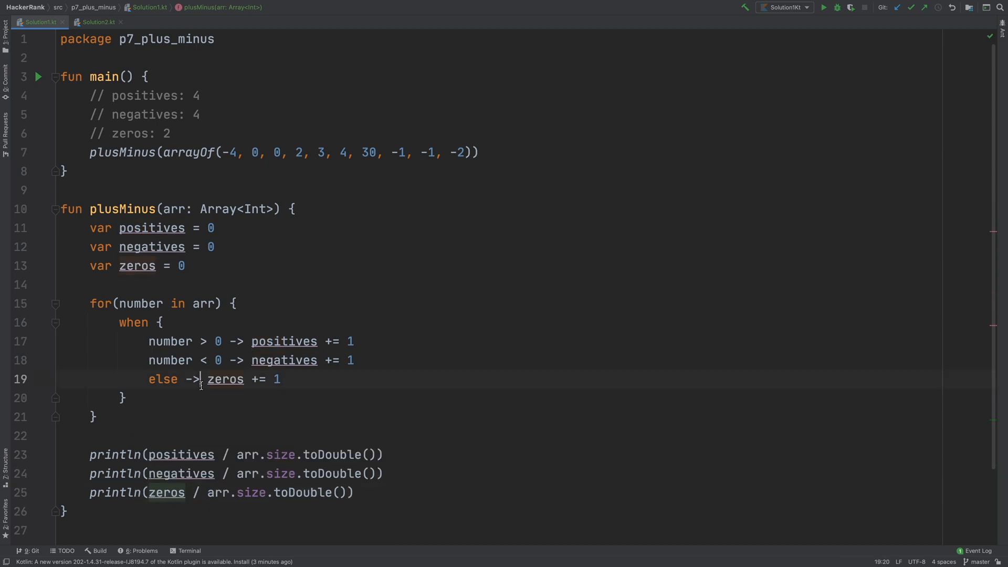
click(38, 78)
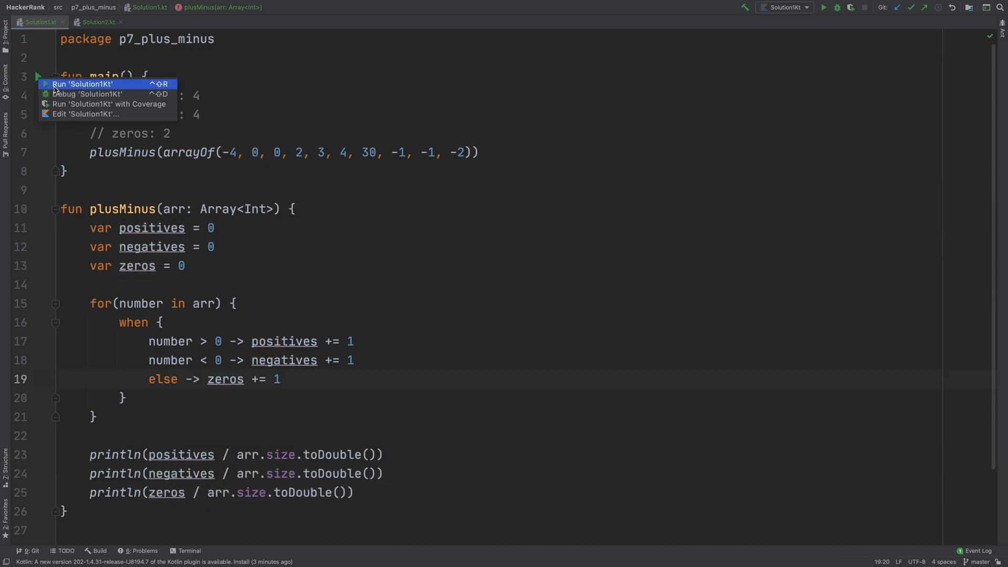
- Run Solution1Kt and highlight the printed ratios 0.4, 0.4 and 0.2 in the console
click(79, 82)
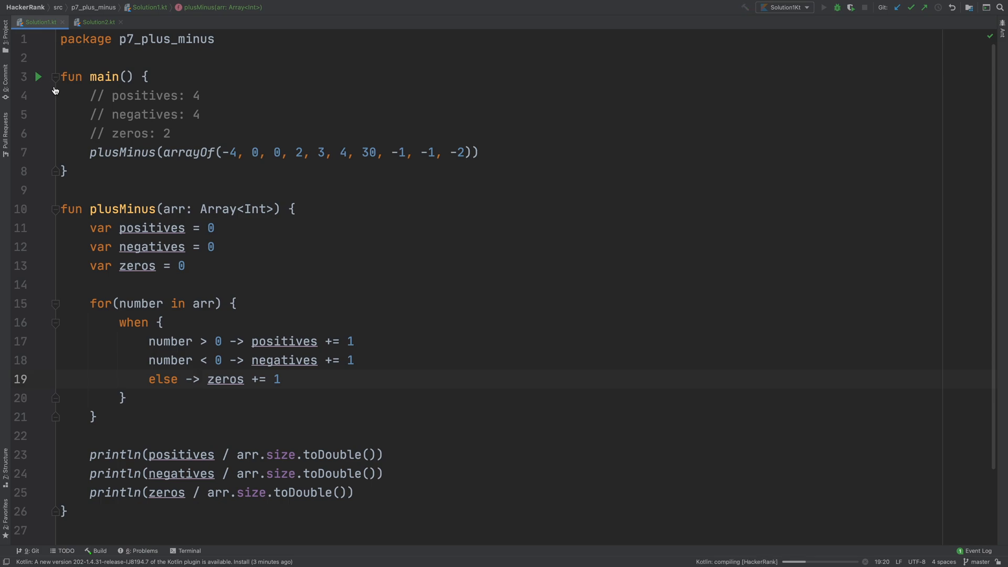
scroll(77, 400, left, 2)
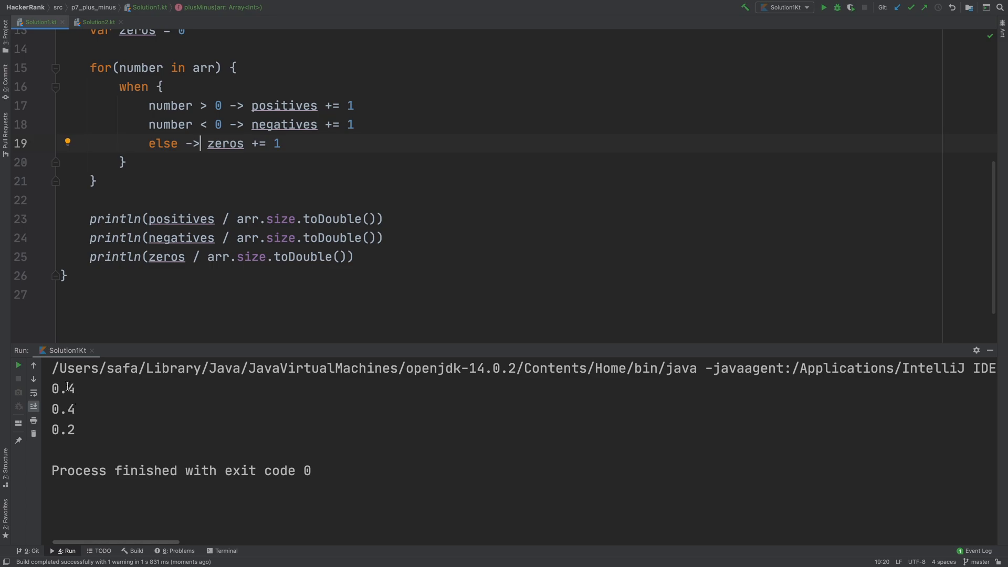
drag(69, 388, 77, 388)
click(91, 386)
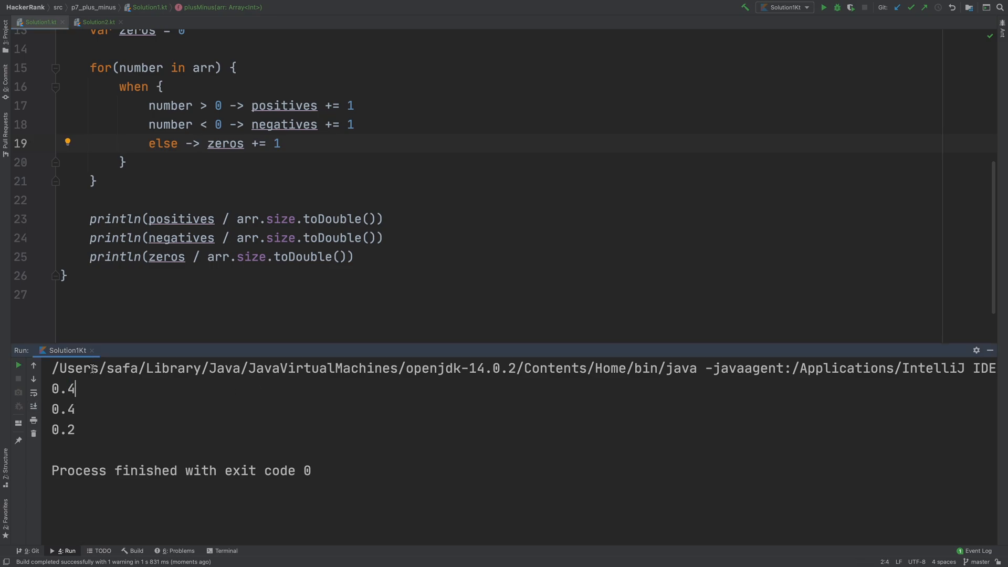
mouse_move(52, 388)
mouse_down()
mouse_move(85, 429)
mouse_move(52, 385)
mouse_up()
click(85, 428)
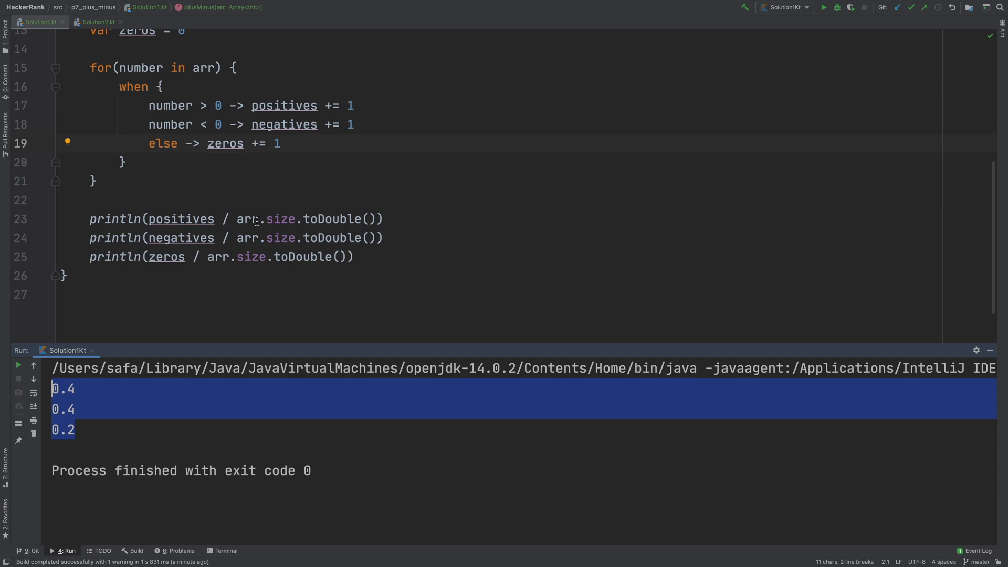
- Extract arr.size.toDouble() into a variable named size
drag(238, 219, 380, 221)
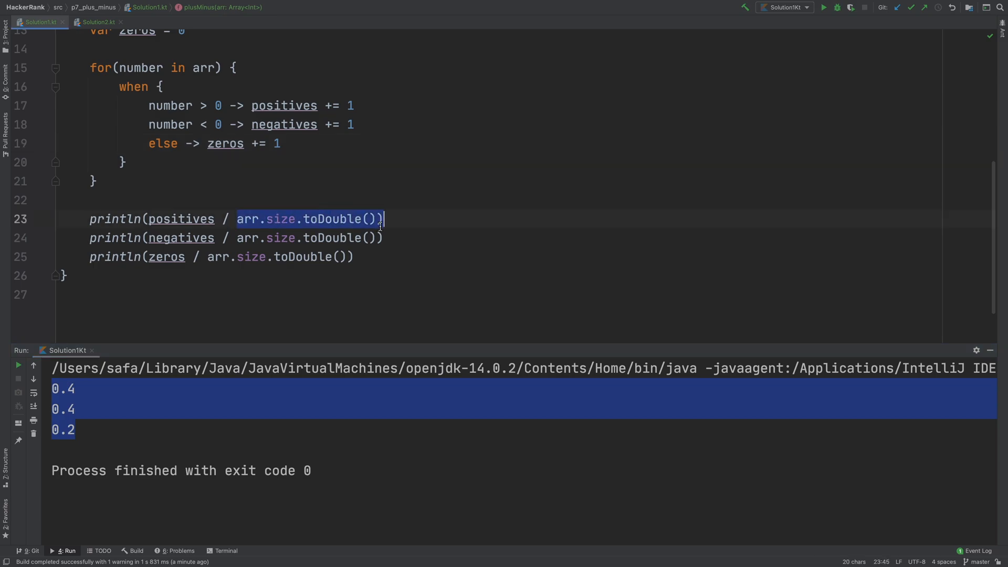
key(ctrl+alt+v)
key(Return)
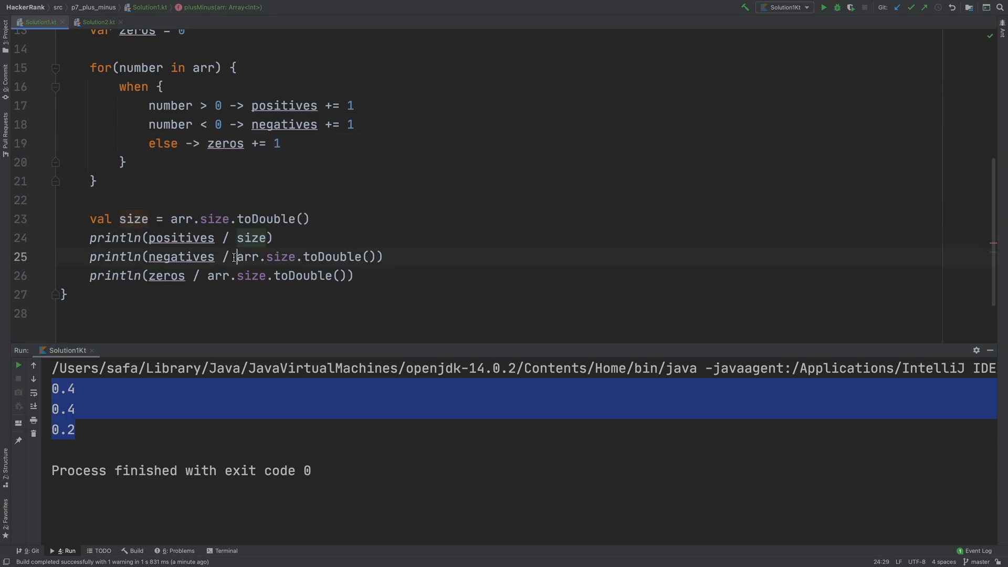
- Replace the divisor with size in the negatives and zeros println lines
drag(237, 257, 378, 260)
text(si)
key(Return)
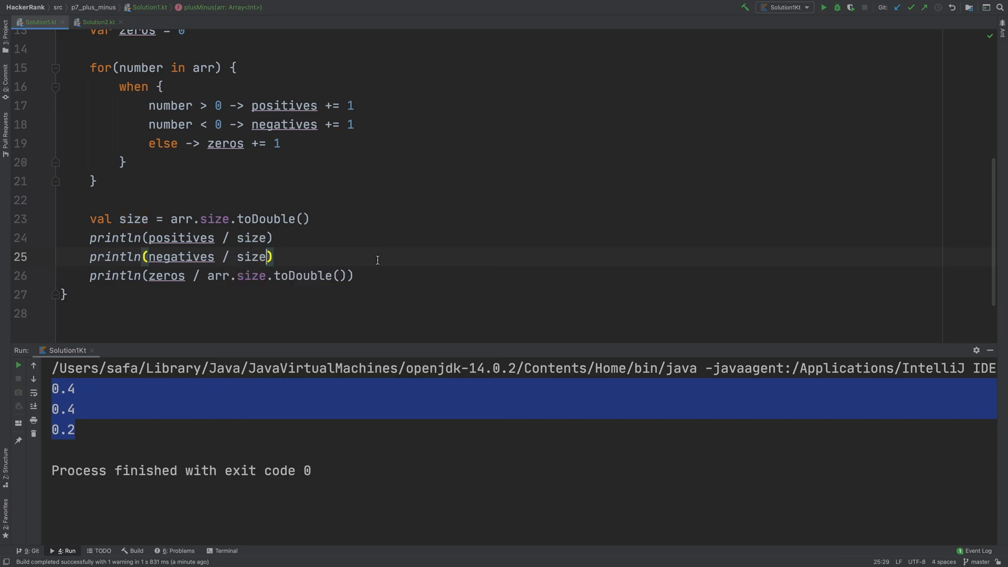
drag(208, 276, 353, 276)
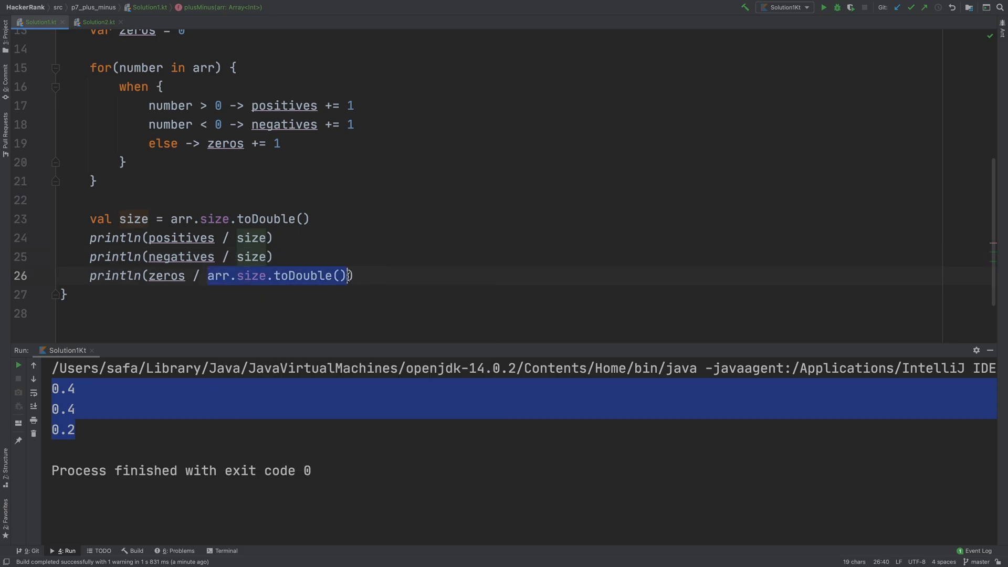
text(size)
click(274, 257)
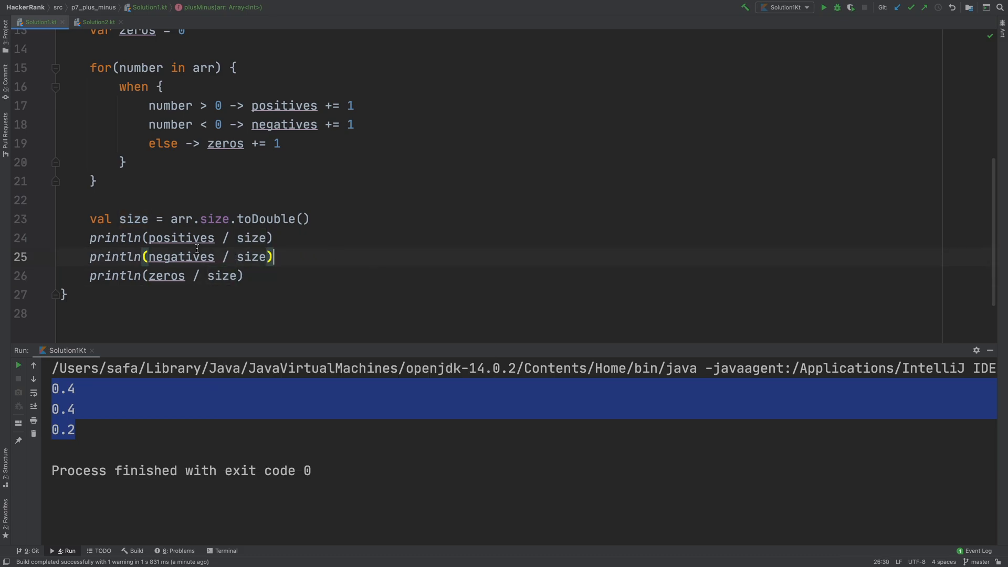
click(148, 238)
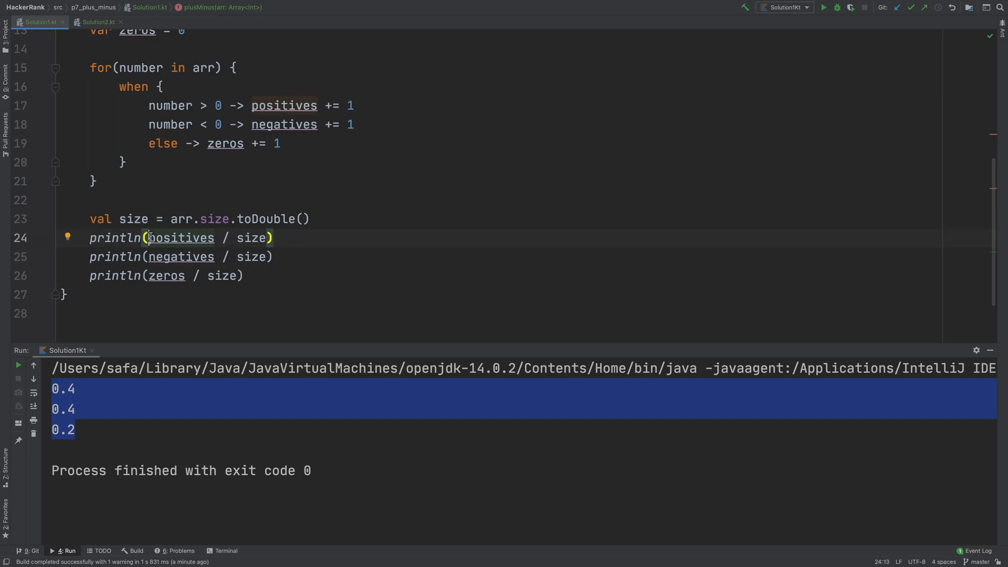
text("")
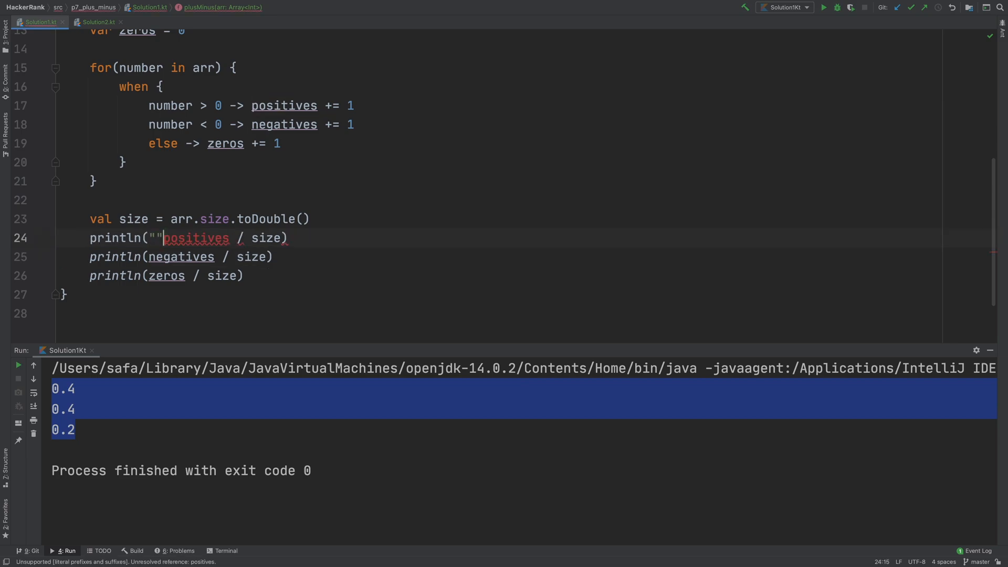
- Wrap positives / size in "%.6f".format(...) on line 24 and fix the parentheses
key(Left)
text(%)
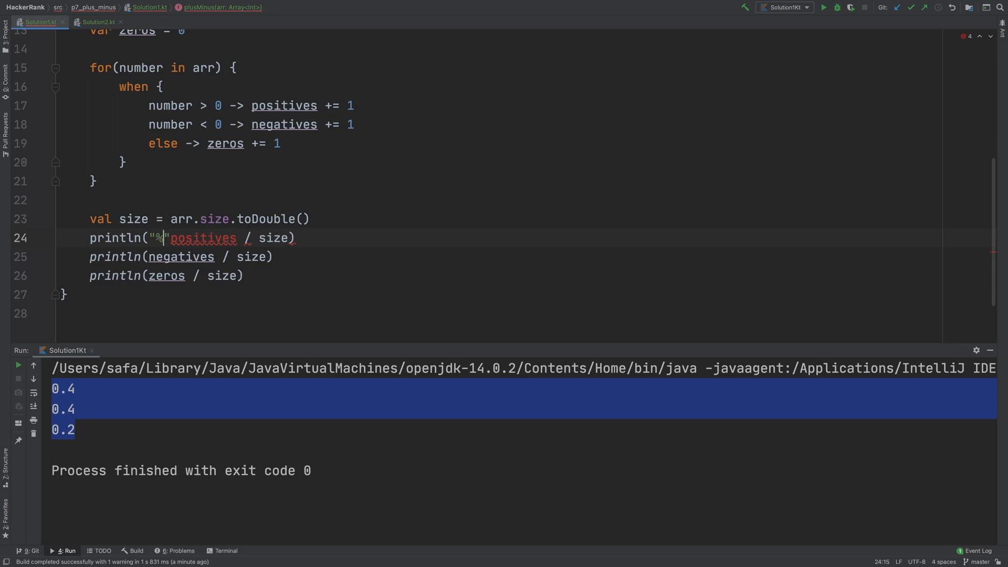
text(.)
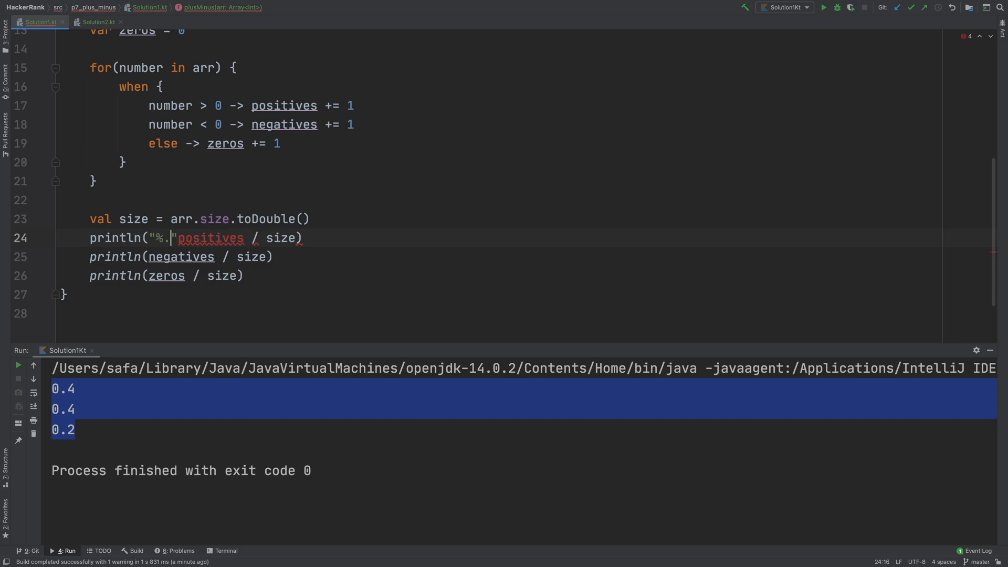
text(6)
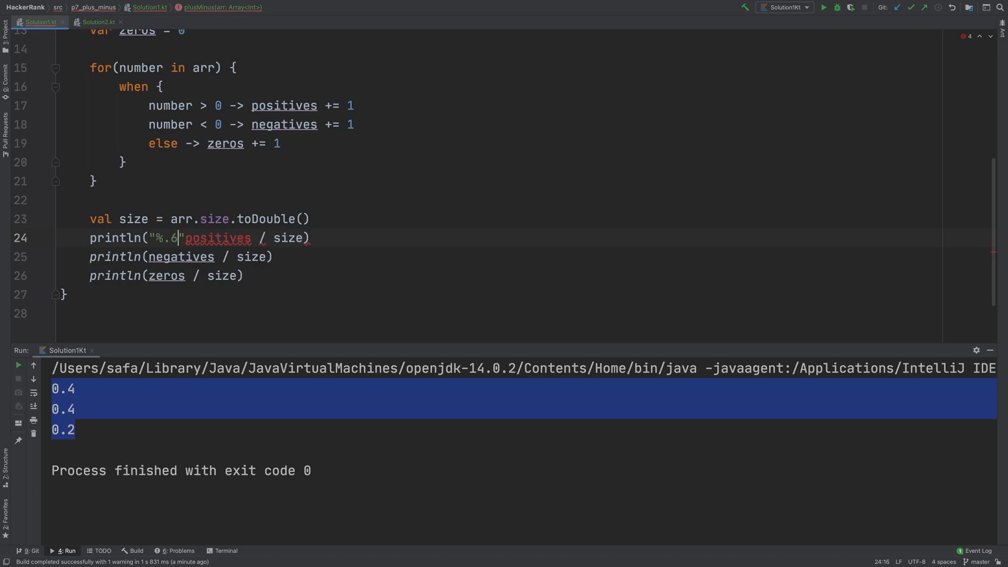
text(f)
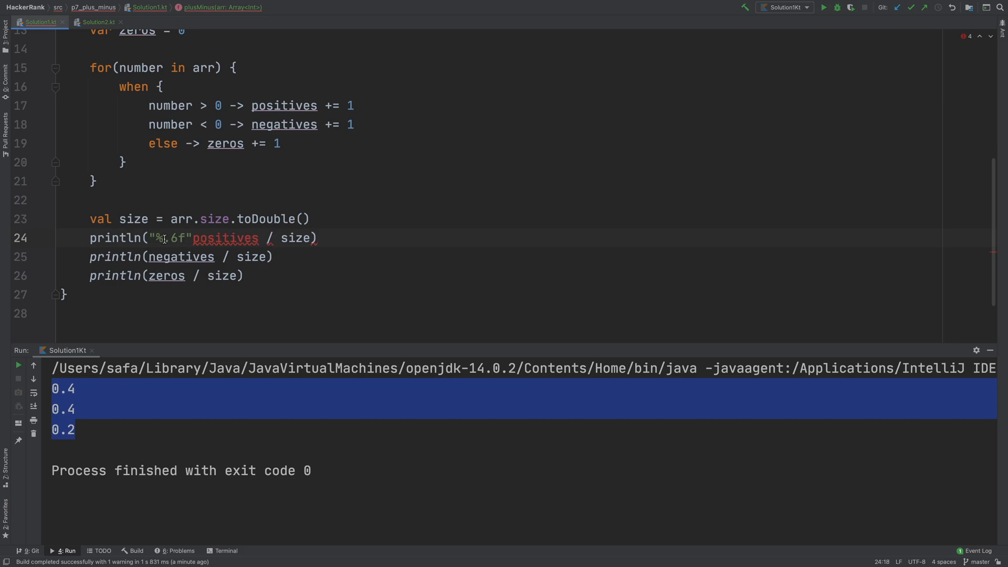
mouse_move(164, 239)
mouse_down()
mouse_move(176, 240)
mouse_move(164, 238)
mouse_up()
drag(177, 239, 183, 239)
click(191, 238)
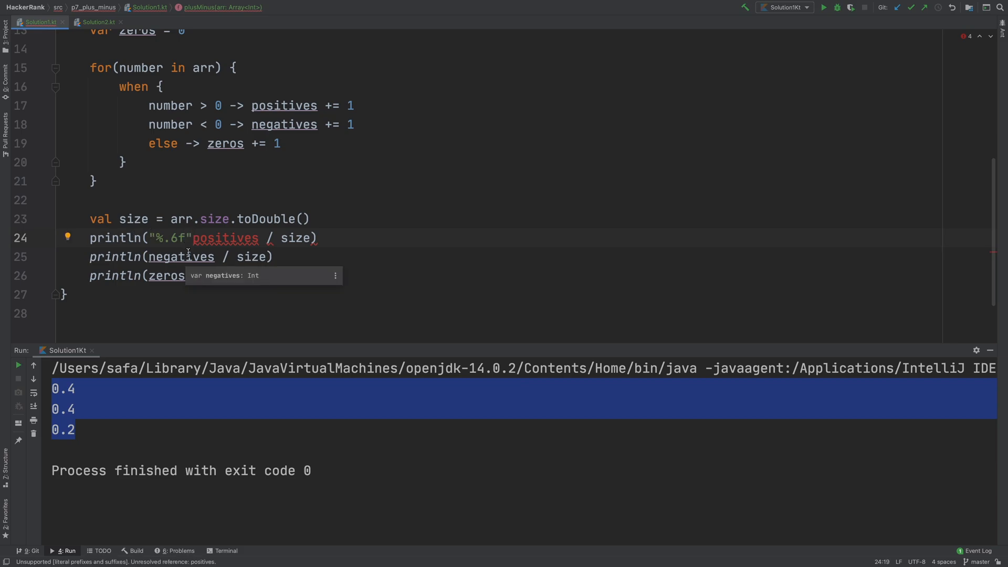
text(.for)
key(Return)
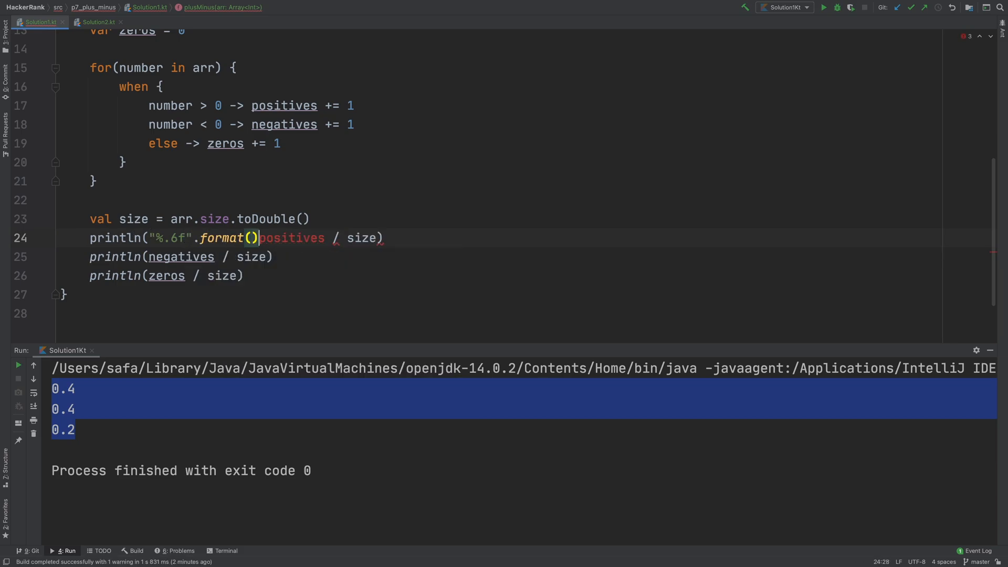
key(Delete)
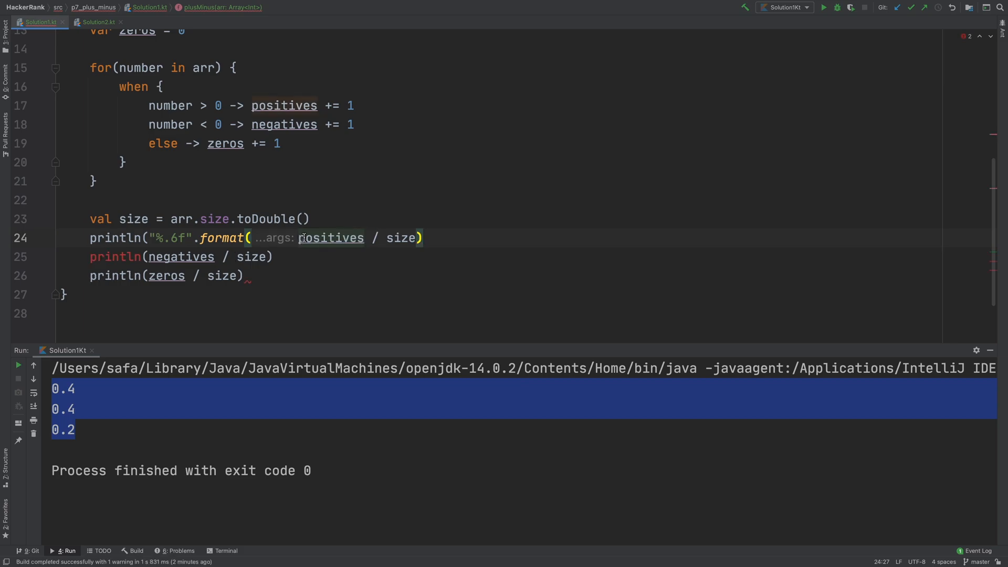
key(shift+alt+Right)
key(shift+alt+Right)
key(shift+alt+Right)
key(Right)
text())
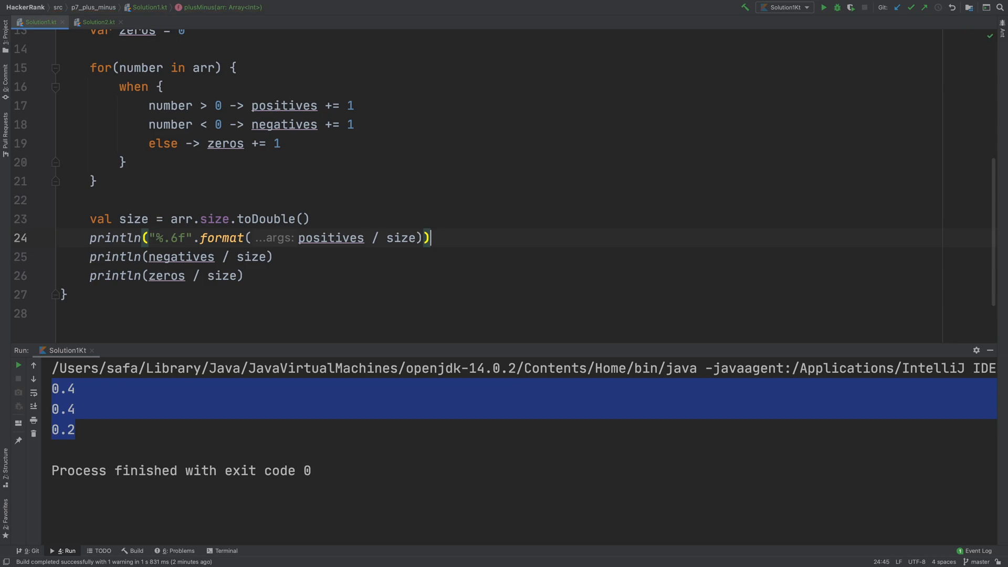
- Rerun the program and confirm the first ratio prints as 0.400000
click(824, 8)
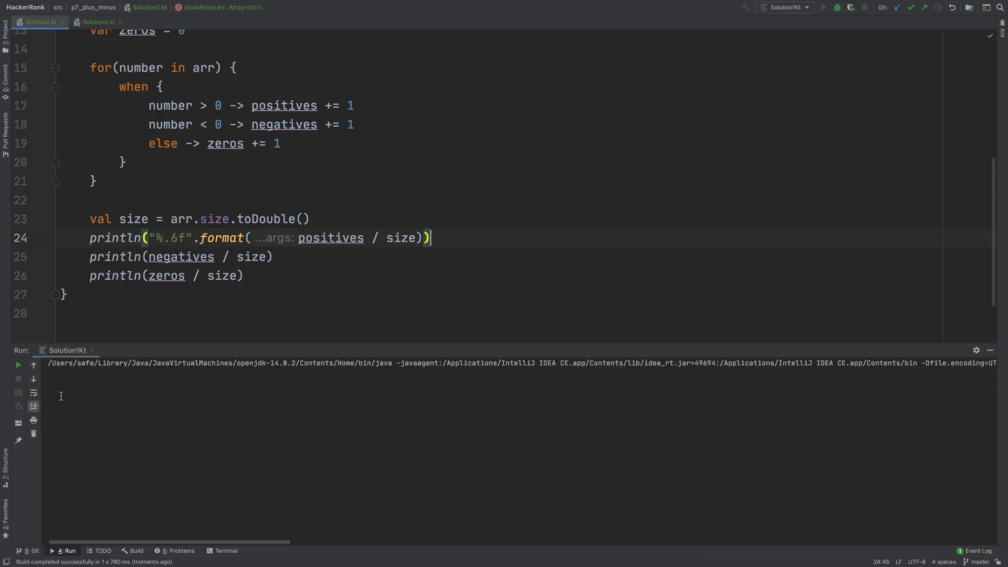
scroll(73, 384, right, 2)
scroll(72, 383, up, 5)
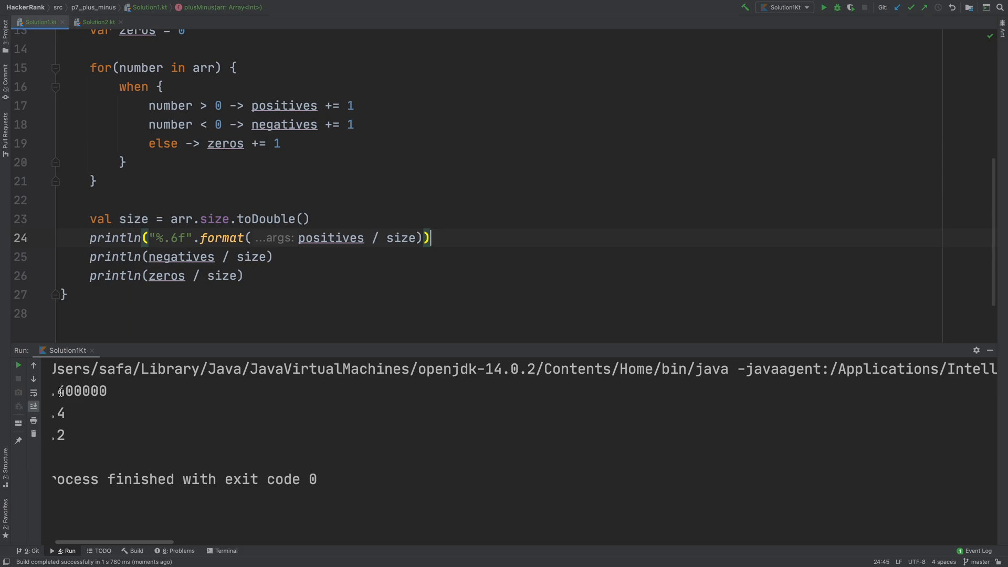
drag(70, 391, 120, 391)
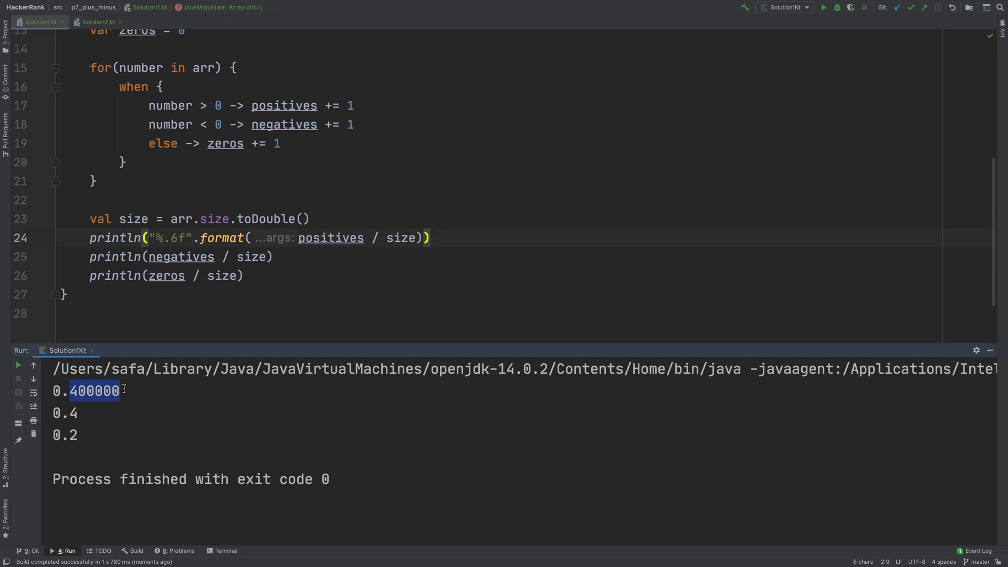
click(276, 293)
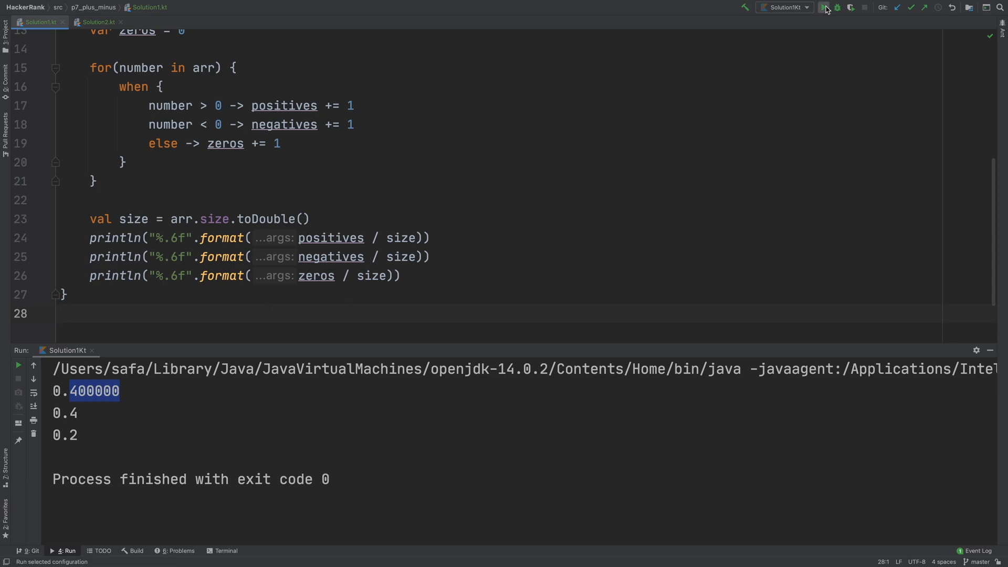
- Rerun to get 0.400000, 0.400000, 0.200000, then move on to Solution2.kt
click(825, 8)
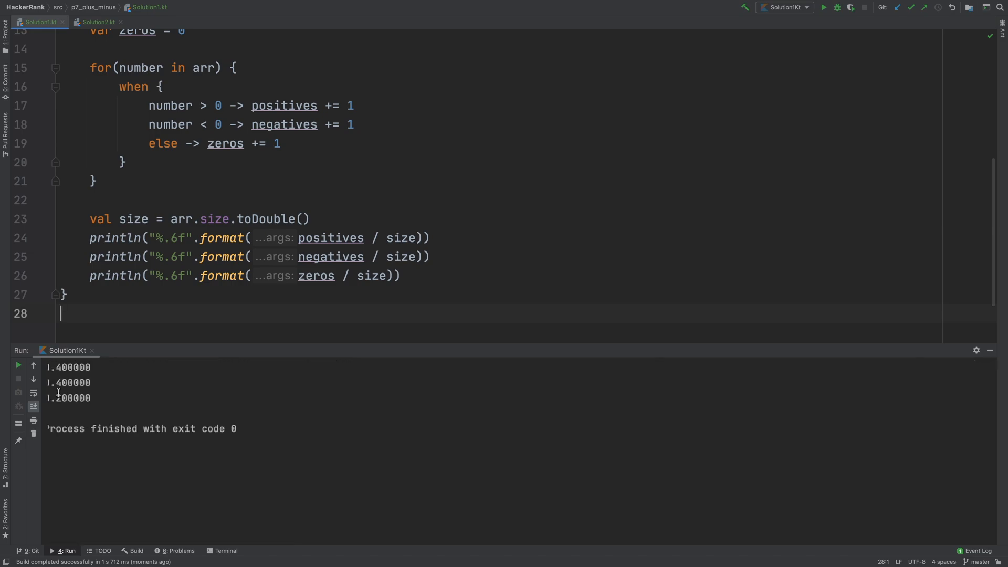
scroll(58, 393, up, 3)
scroll(58, 392, left, 1)
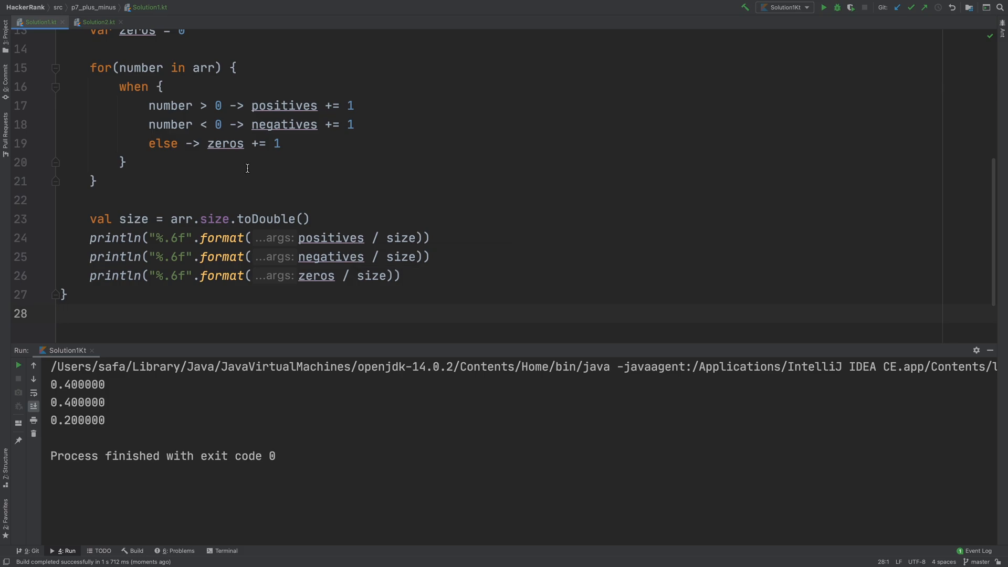
key(ctrl+Tab)
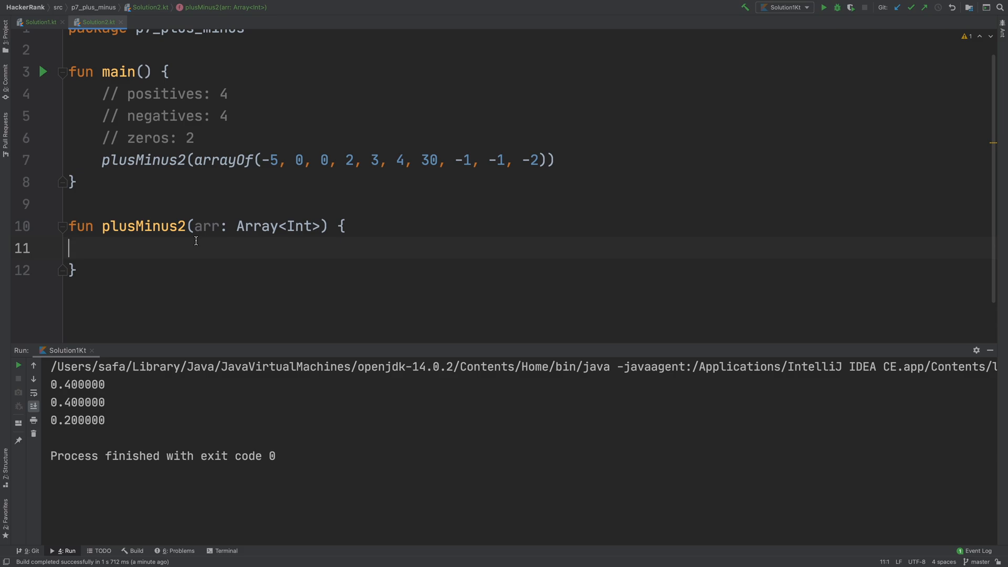
- Indent the first line inside the empty plusMinus2 body
key(Tab)
text(val)
text( positi)
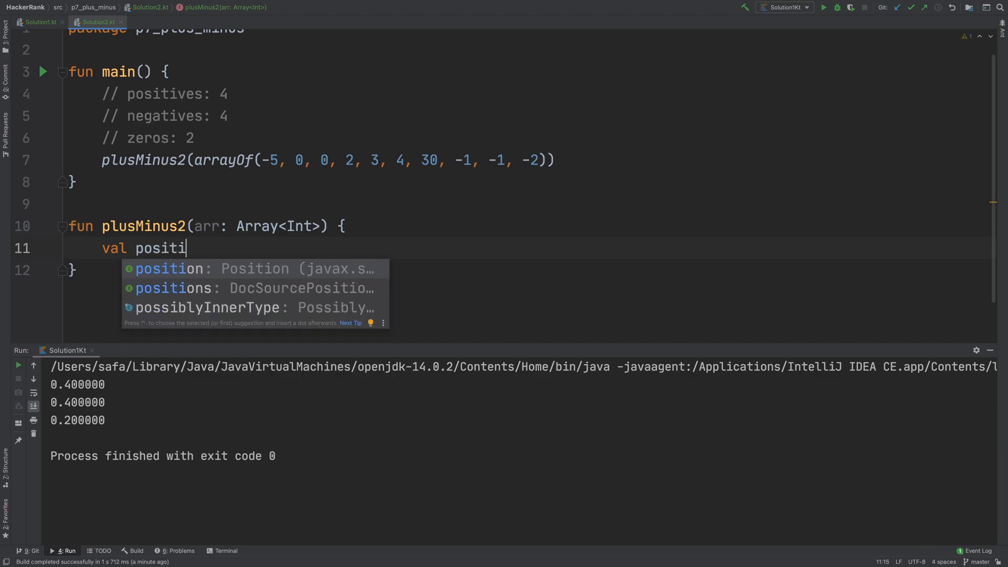
text(ves)
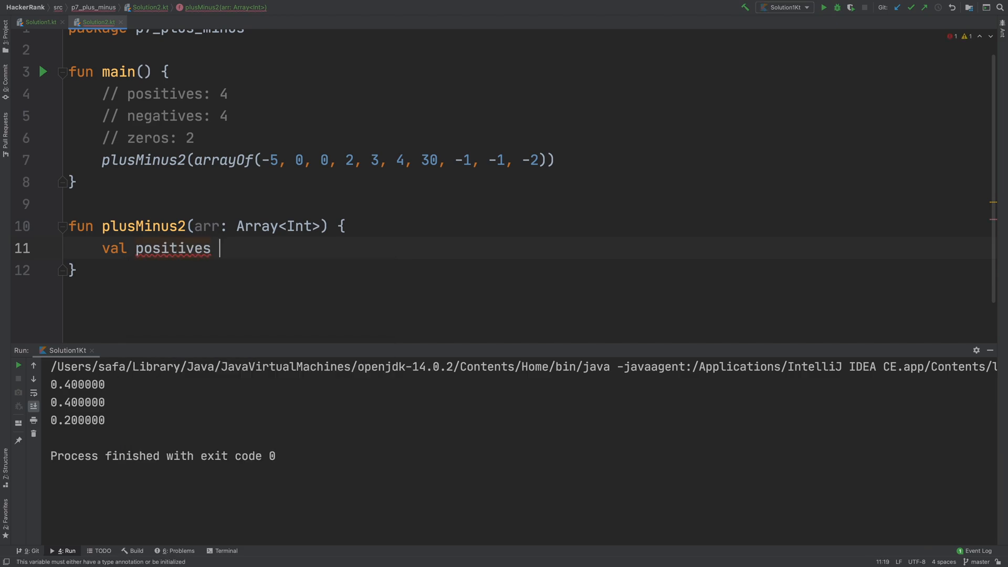
text( = a)
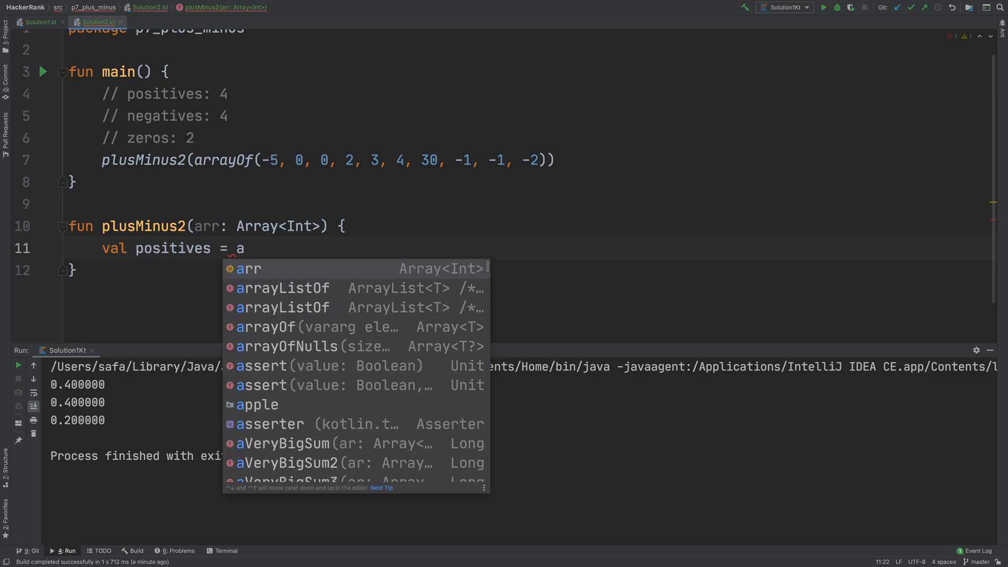
- Define positives as arr.count { it > 0 } using the predicate variant of count
key(BackSpace)
text(arr.)
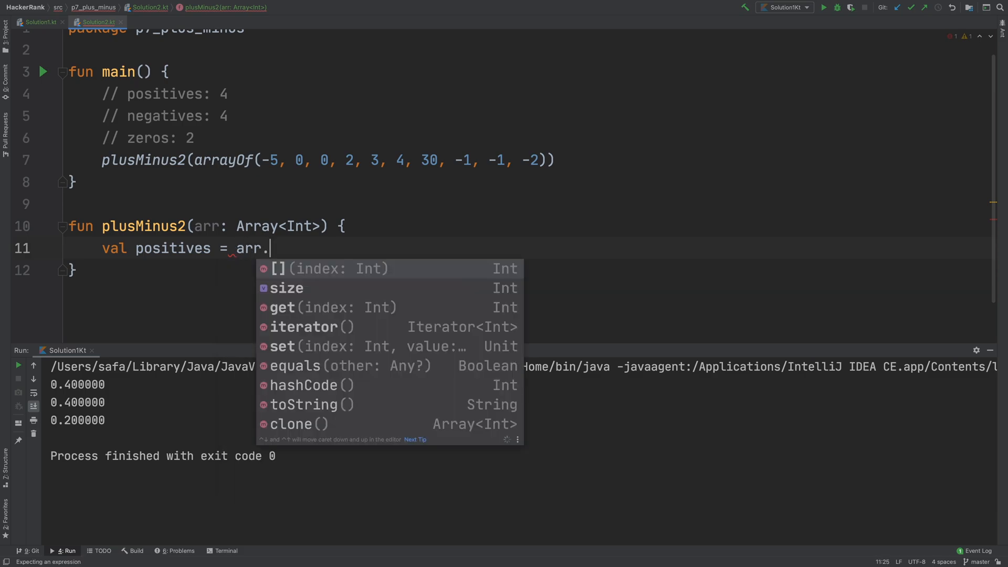
text(count)
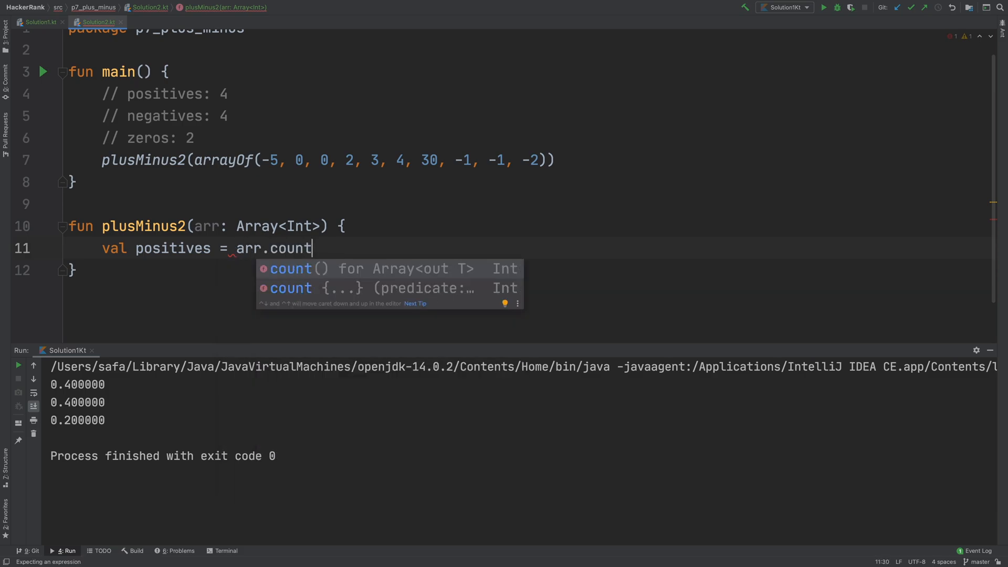
key(Down)
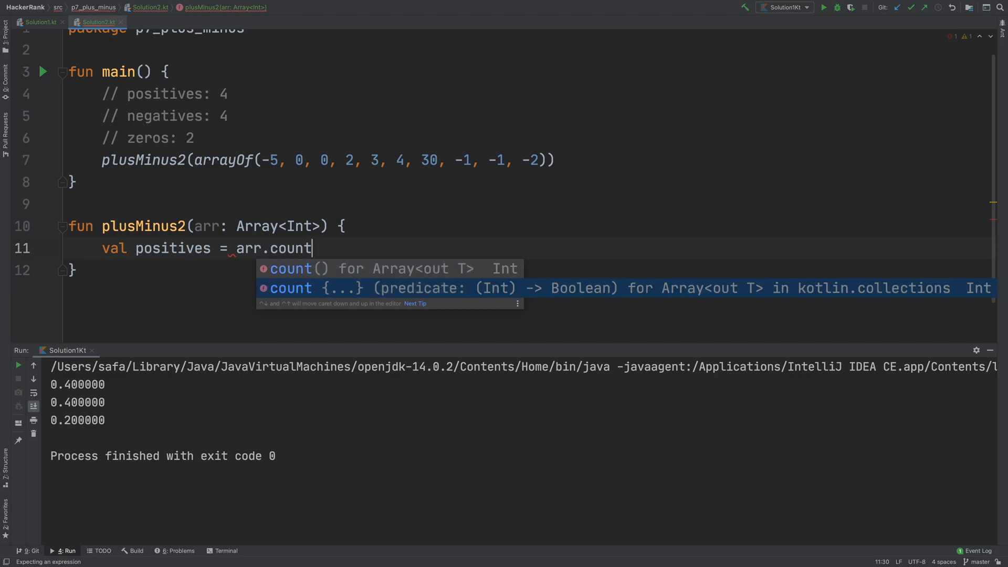
key(Return)
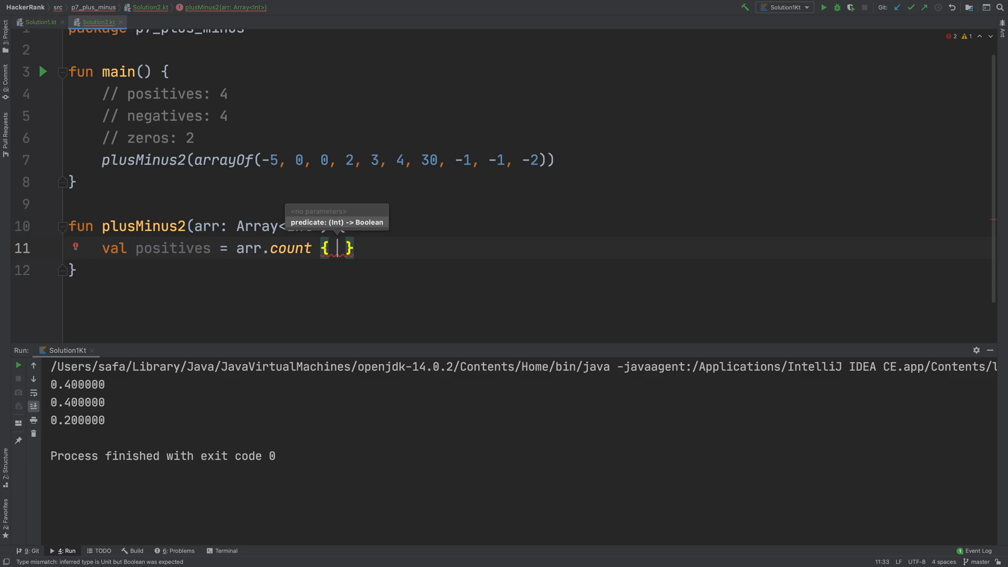
text(i)
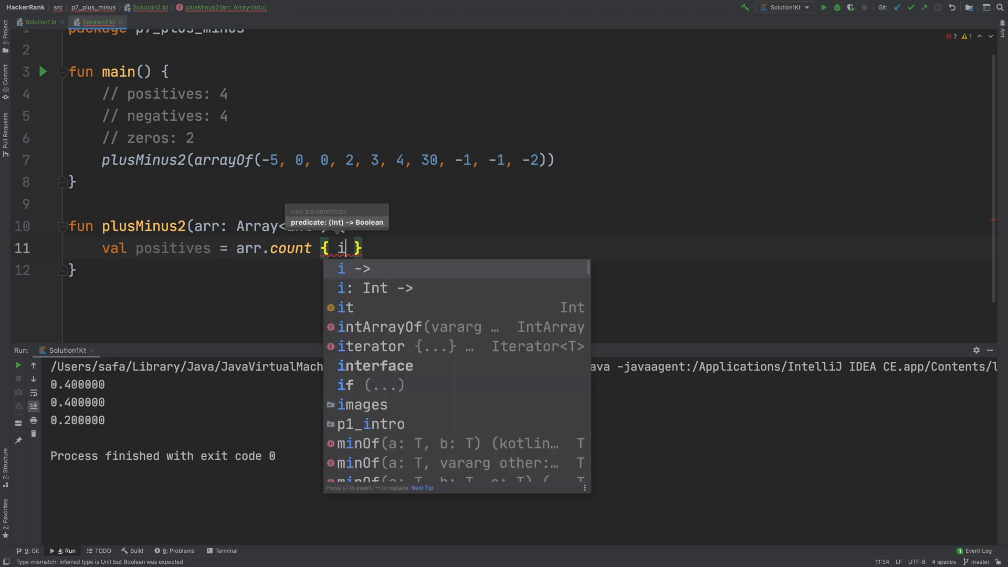
text(t.)
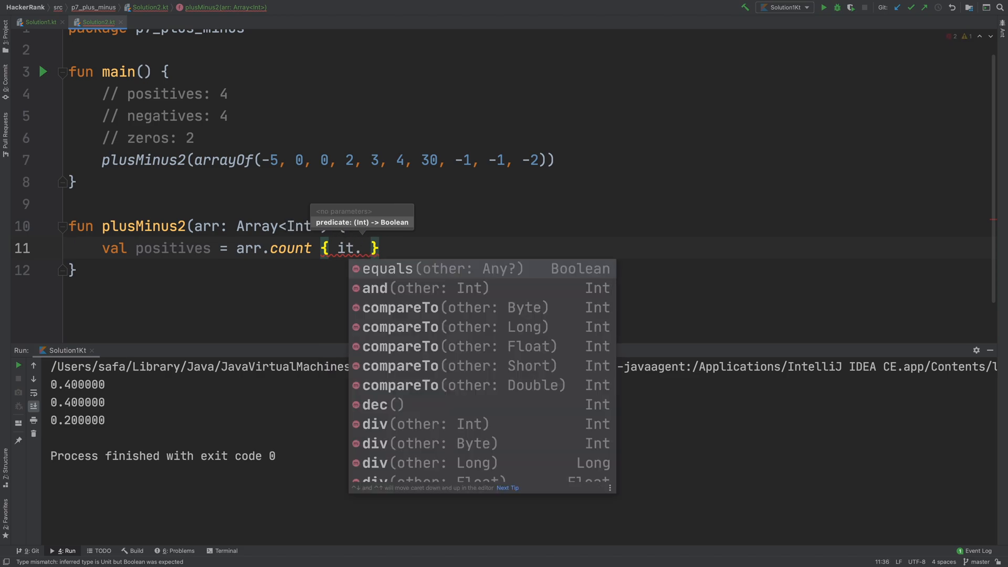
key(BackSpace)
text(> )
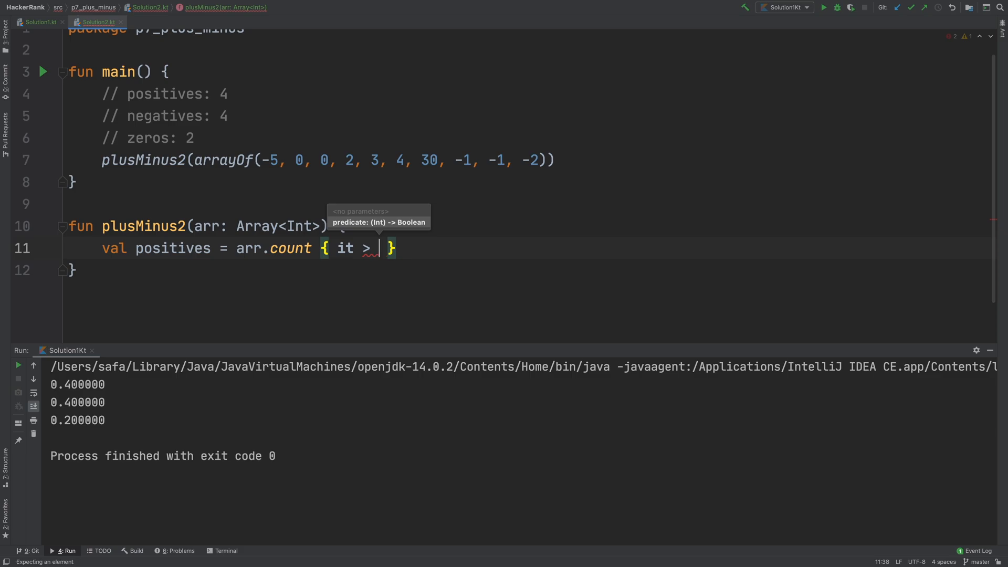
text(0)
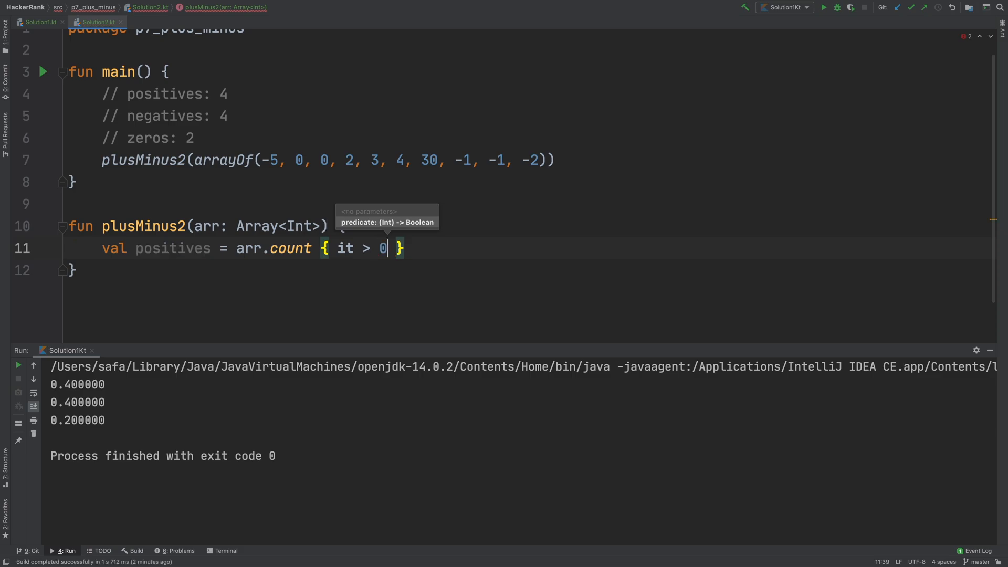
- Highlight the it > 0 condition inside the lambda a few times to review it
double_click(343, 248)
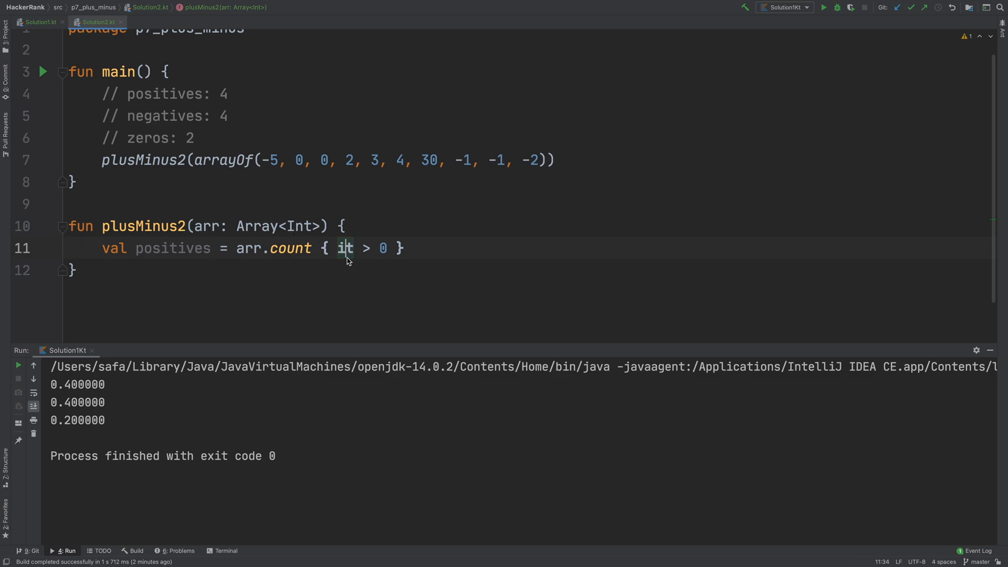
drag(339, 249, 392, 251)
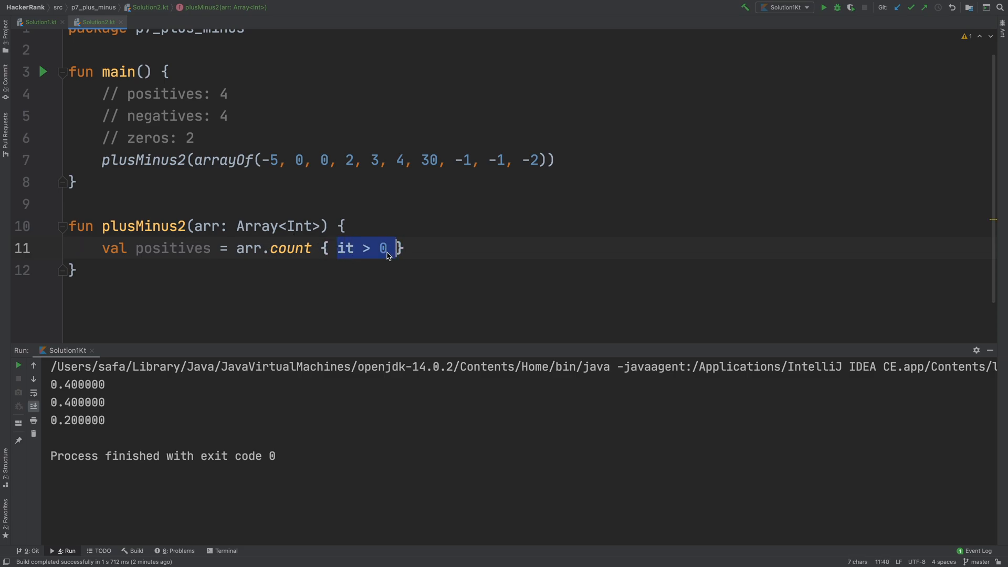
click(363, 250)
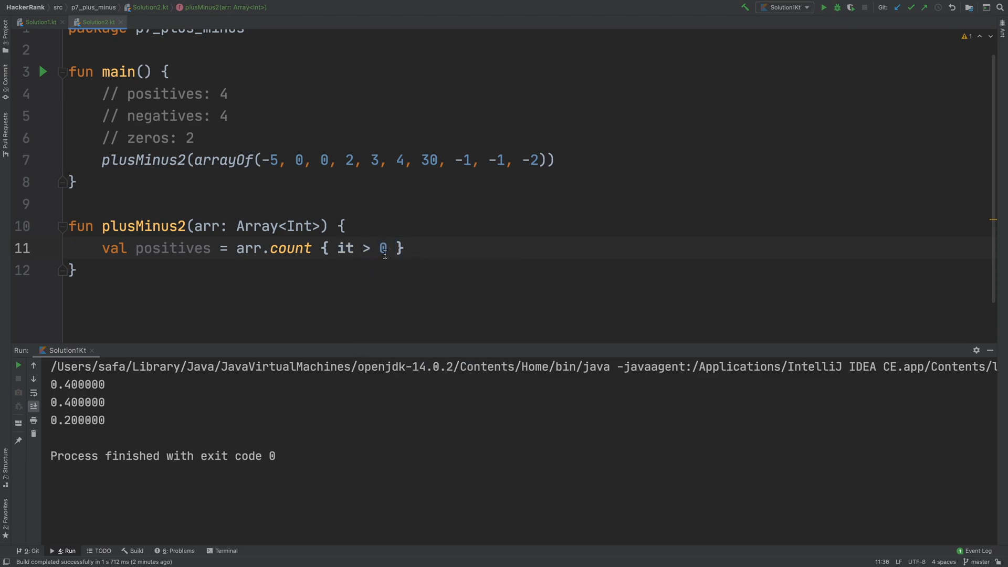
drag(388, 248, 338, 248)
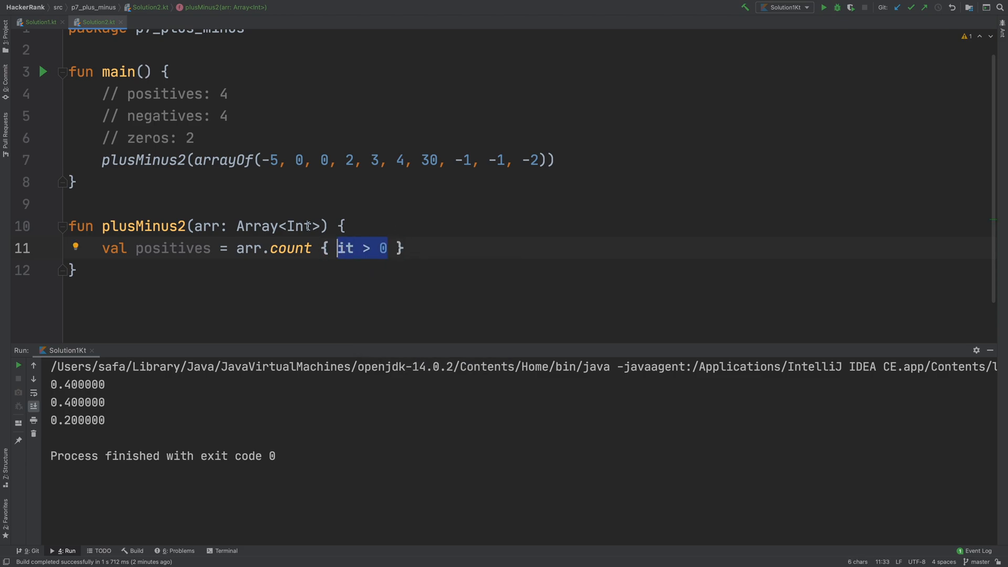
click(336, 247)
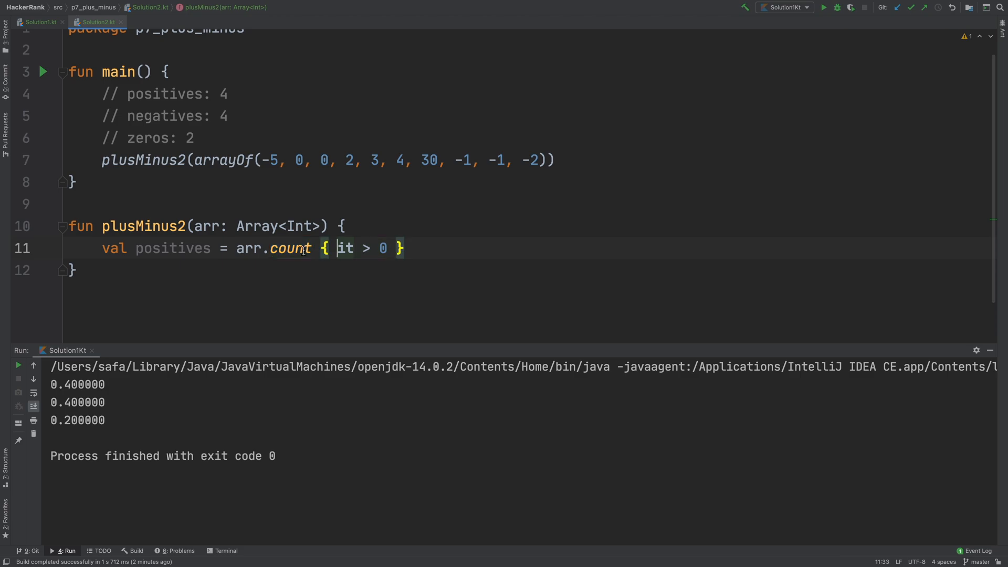
drag(336, 248, 389, 248)
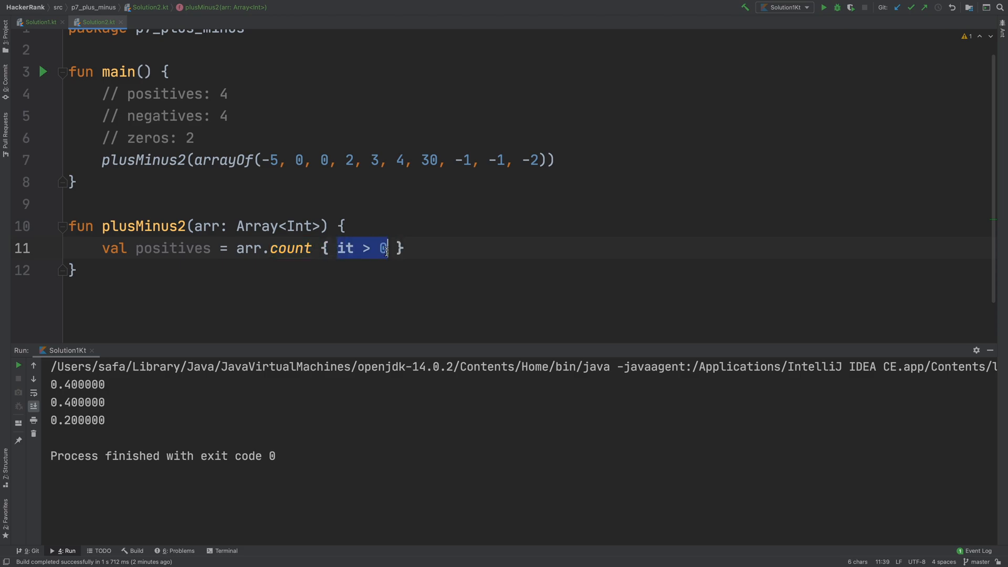
click(428, 257)
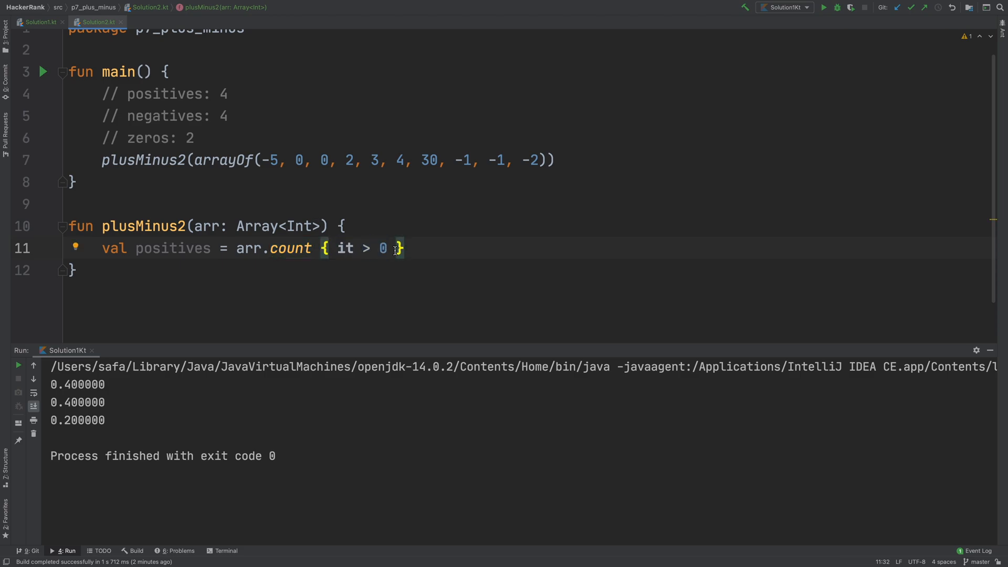
- Duplicate the positives line into negatives counted with it < 0
key(super+d)
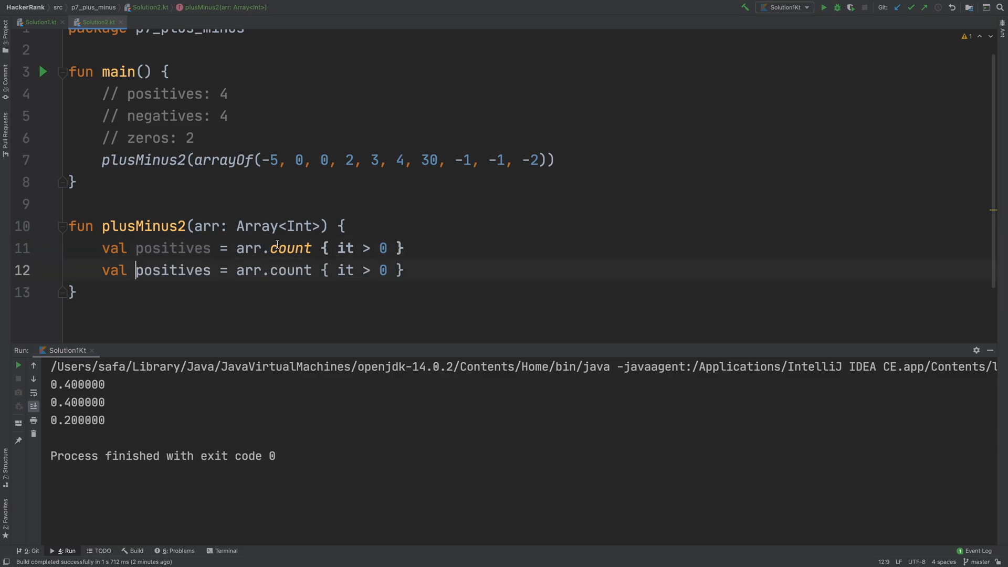
double_click(196, 268)
text(negative)
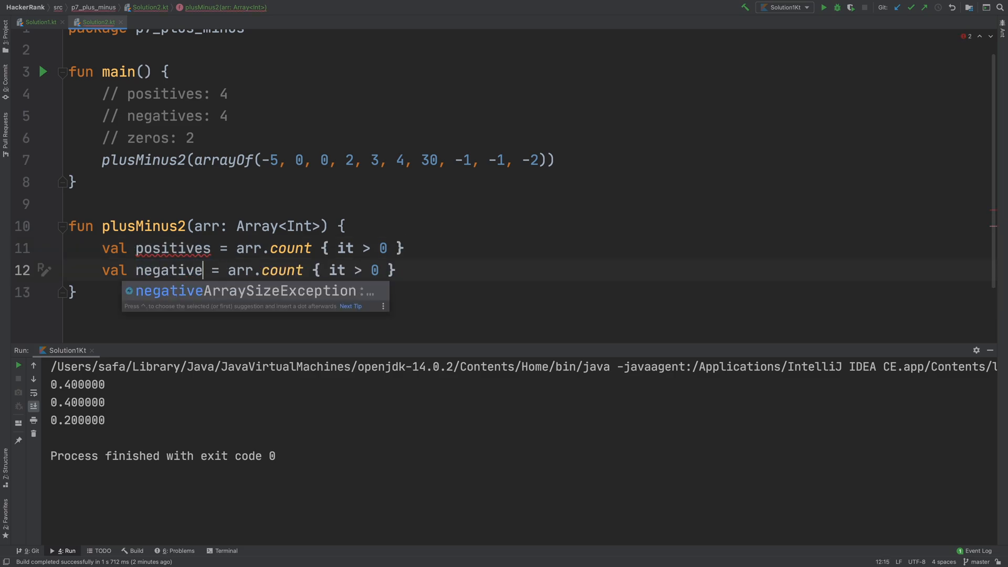
text(s)
double_click(366, 268)
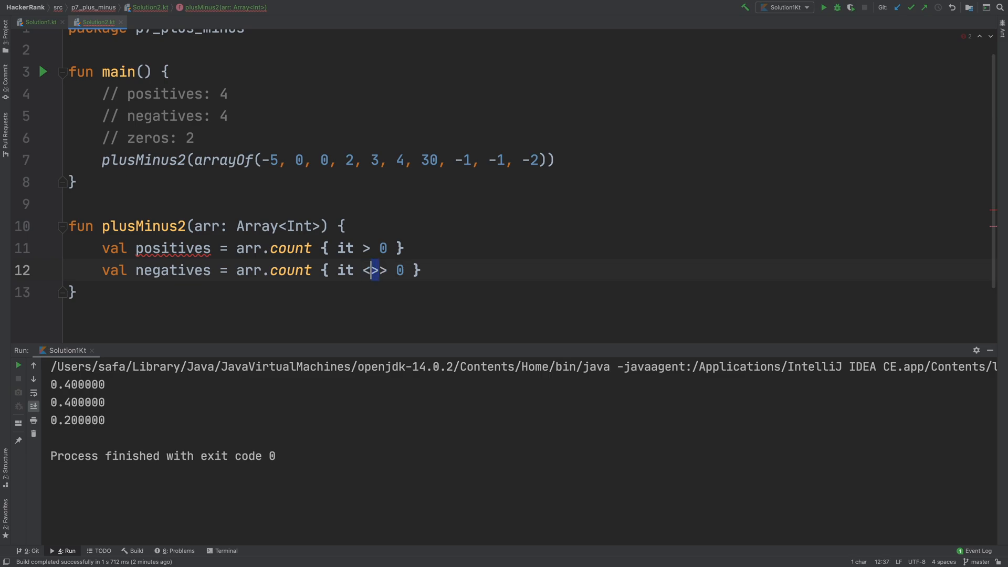
text(<)
click(471, 277)
- Add var zeros = arr.count { it == 0 } and reformat the line
key(Return)
text(var )
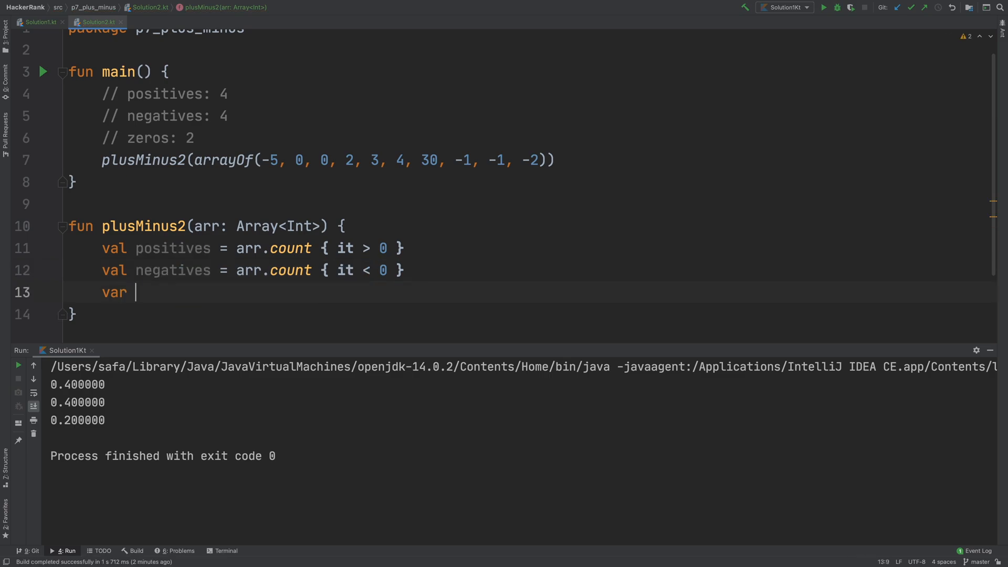
text(zeros )
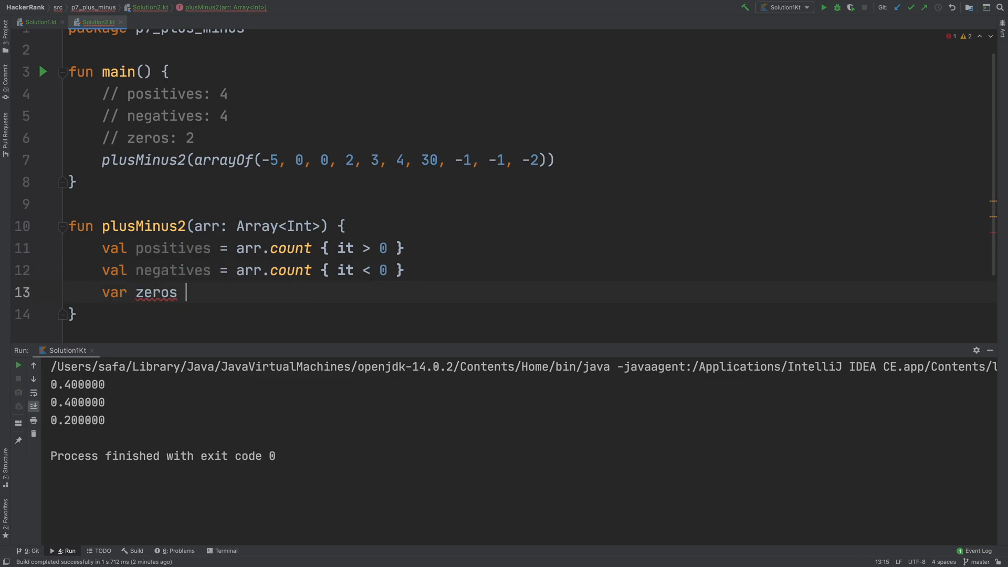
text(= arr.count {it == 0)
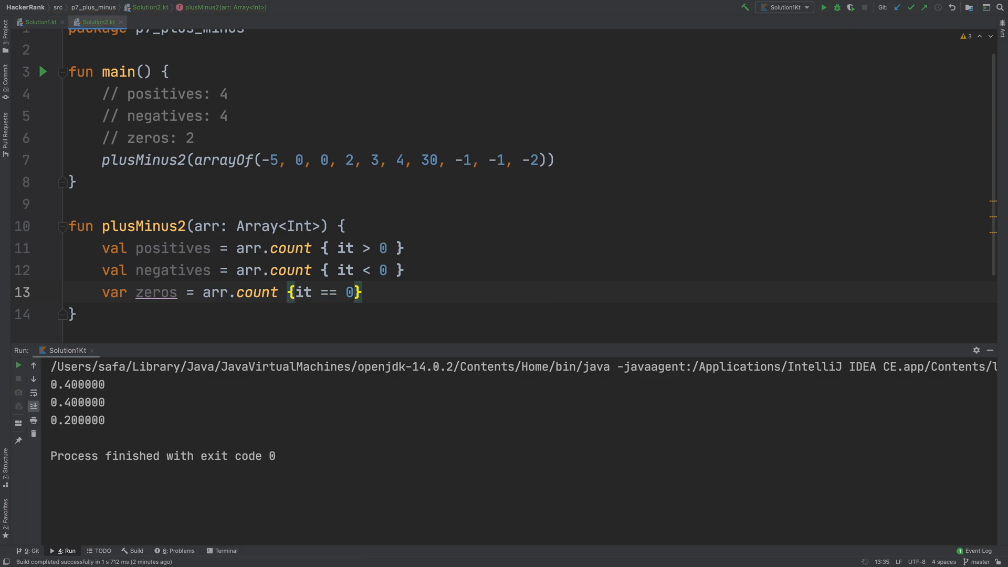
key(super+alt+l)
click(404, 292)
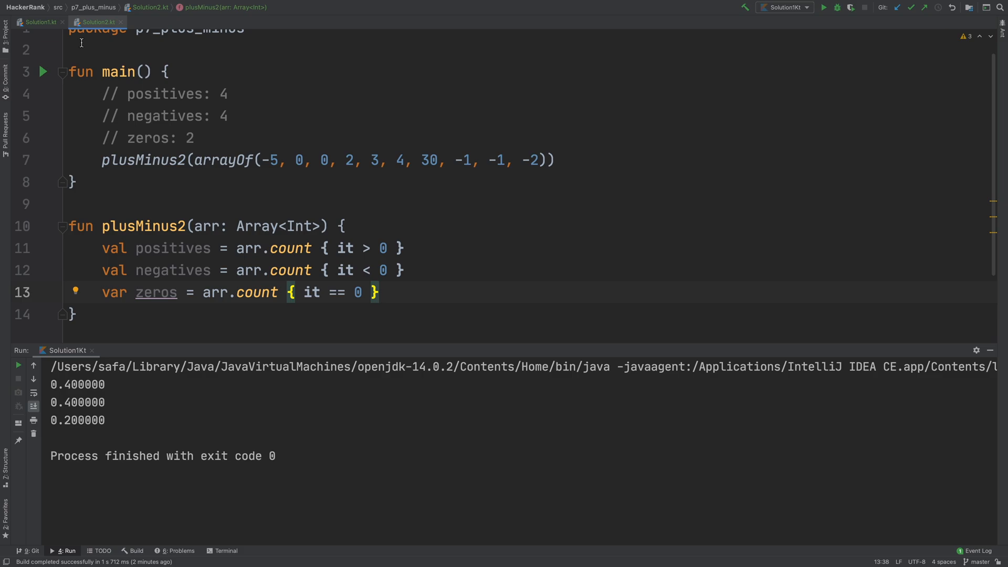
key(ctrl+Tab)
- Copy the size and three println ratio lines from Solution1.kt into plusMinus2
click(402, 276)
drag(402, 276, 87, 238)
key(super+c)
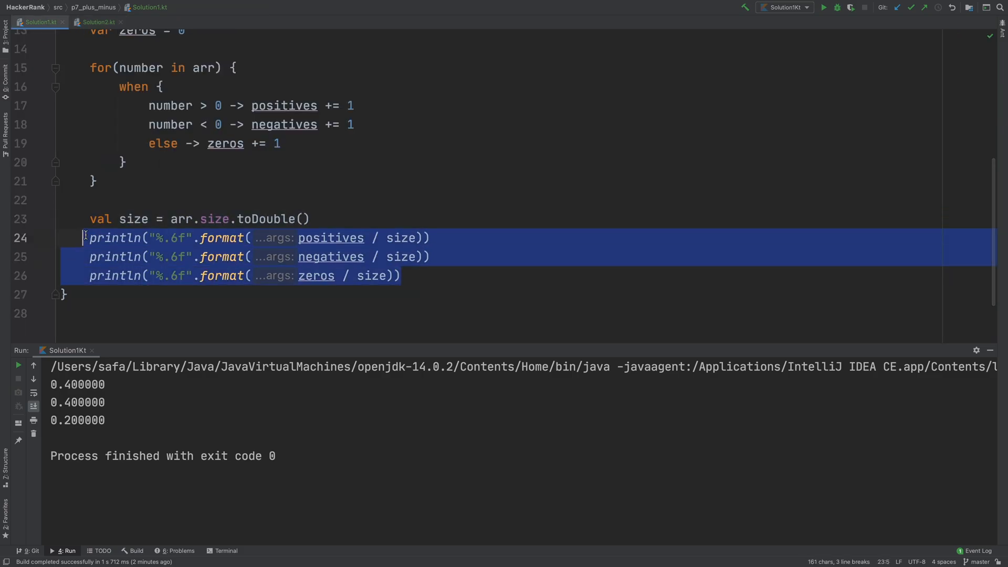
key(ctrl+Tab)
key(super+v)
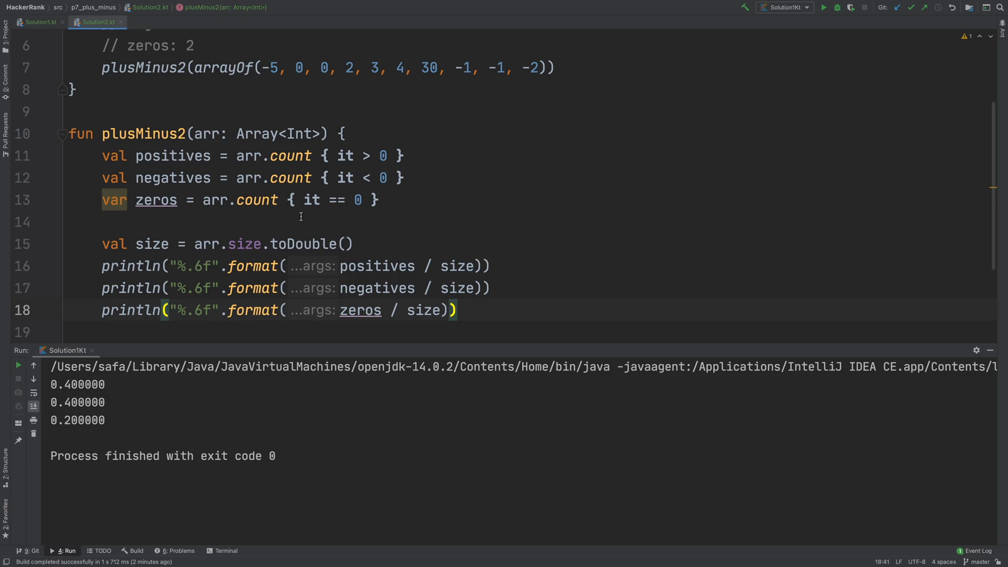
scroll(300, 217, up, 5)
- Run Solution2Kt, printing 0.400000, 0.400000 and 0.200000
click(44, 75)
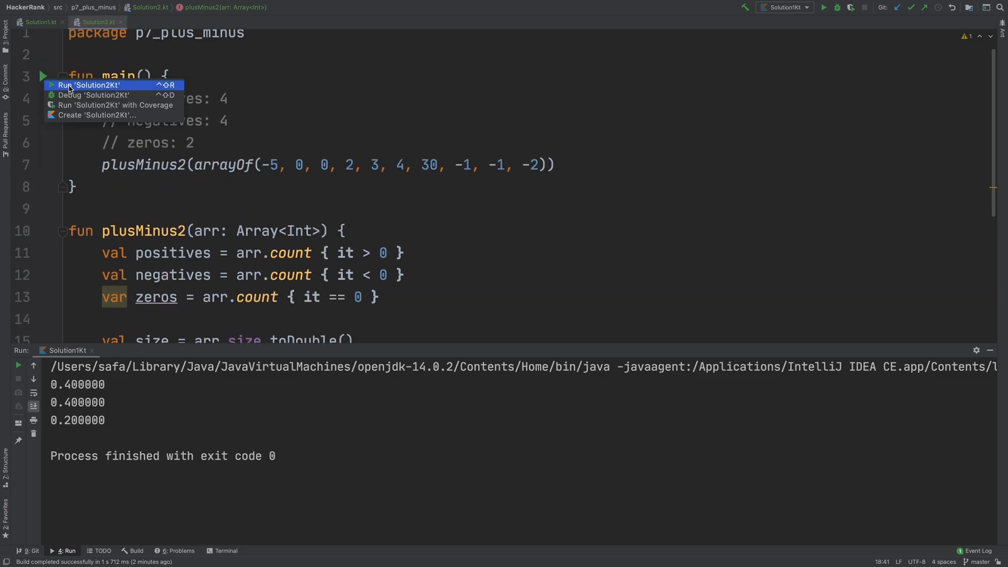
click(89, 86)
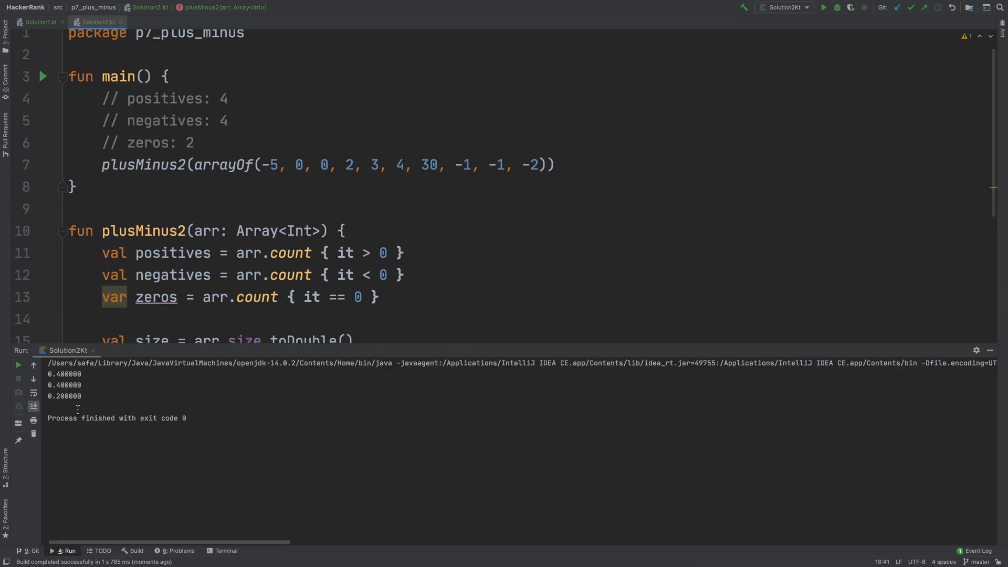
drag(48, 373, 87, 399)
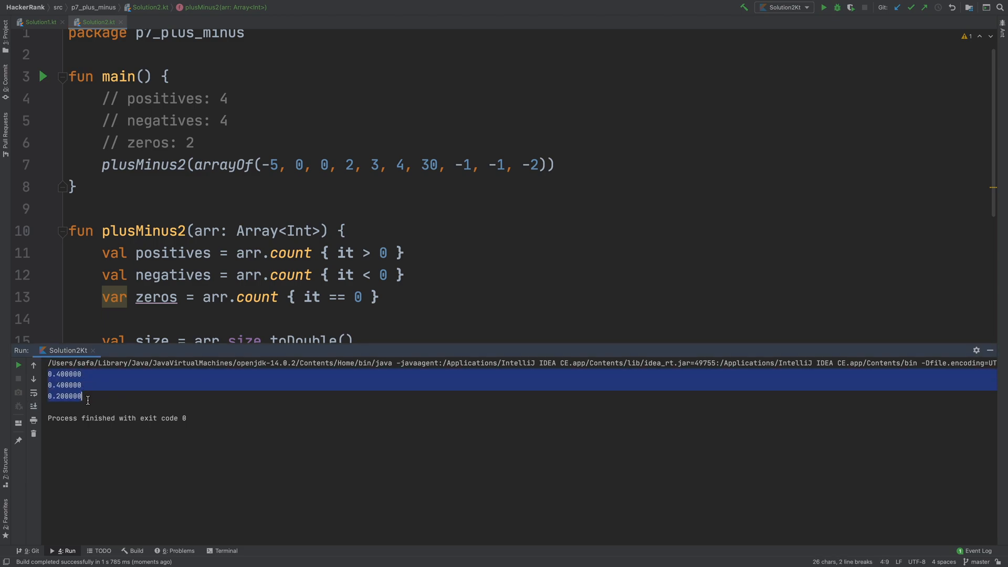